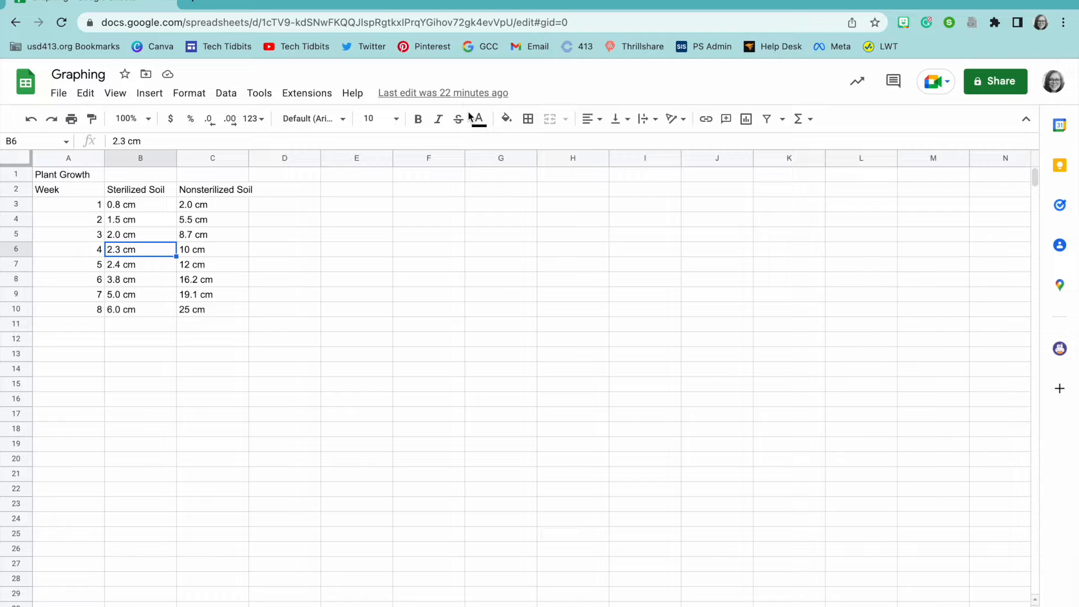
Step: Merge A1:C1 and center the Plant Growth title across it
{"action": "left_click", "coordinate": [65, 176]}
{"action": "right_click", "coordinate": [65, 176]}
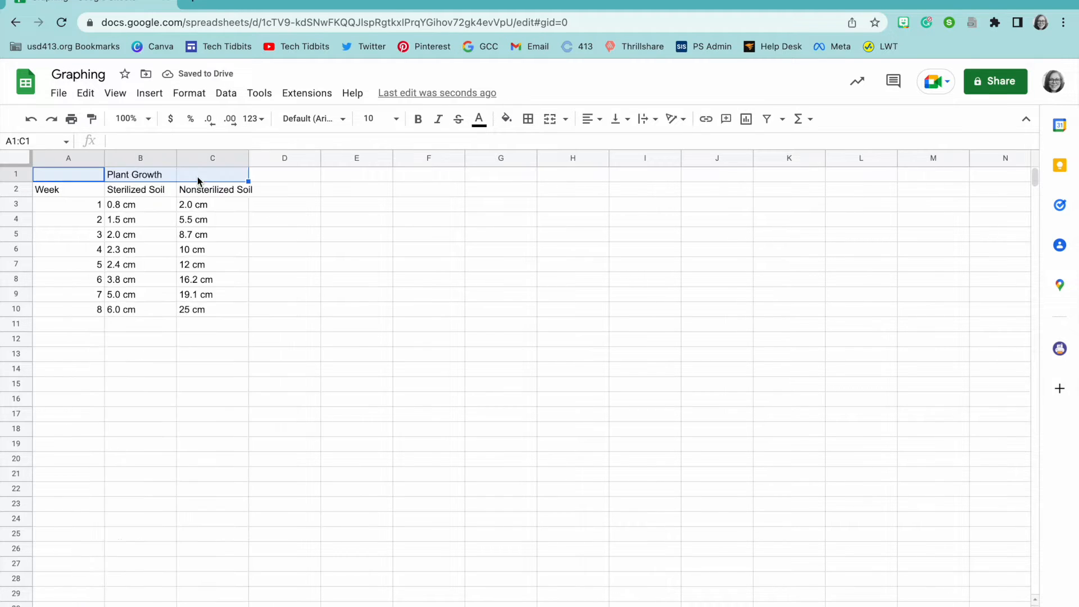
{"action": "left_click", "coordinate": [550, 118]}
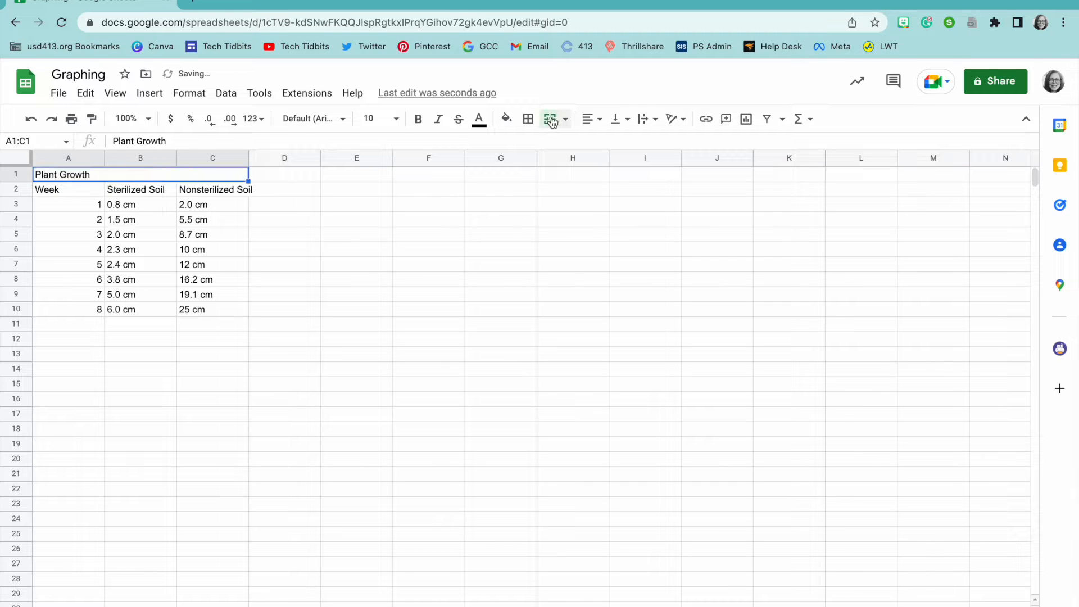
{"action": "left_click", "coordinate": [588, 118]}
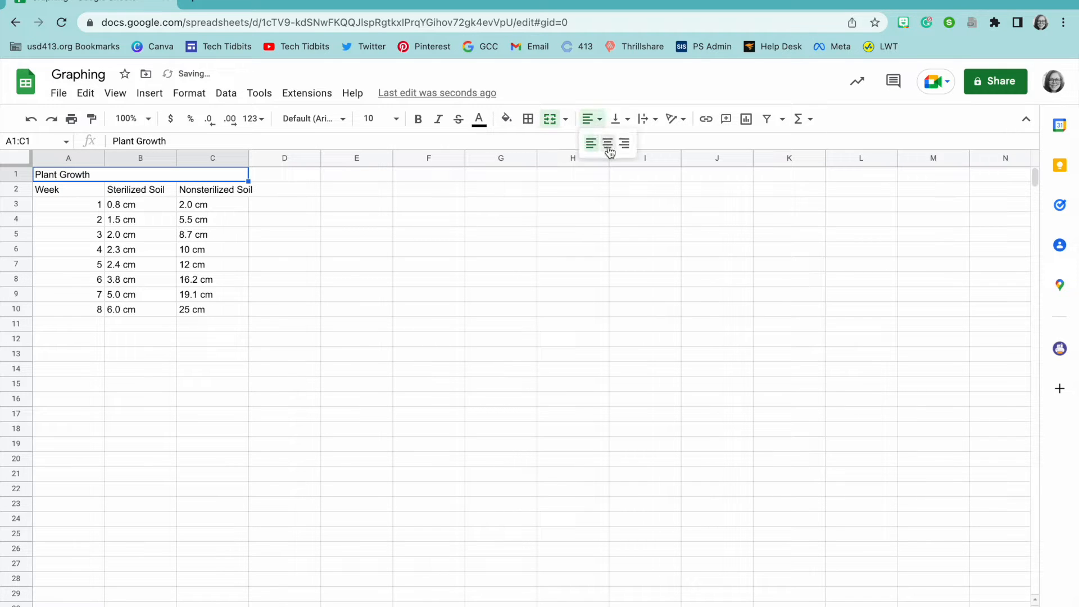
{"action": "left_click", "coordinate": [608, 145]}
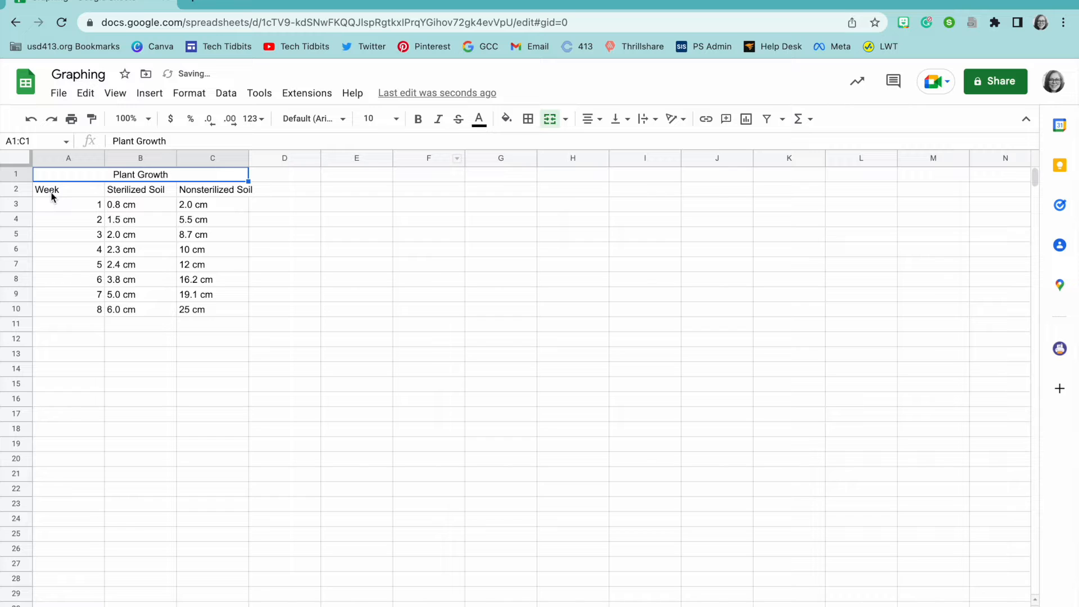
Step: Apply all borders to the table cells A2:C10
{"action": "left_click_drag", "start_coordinate": [48, 177], "coordinate": [158, 312]}
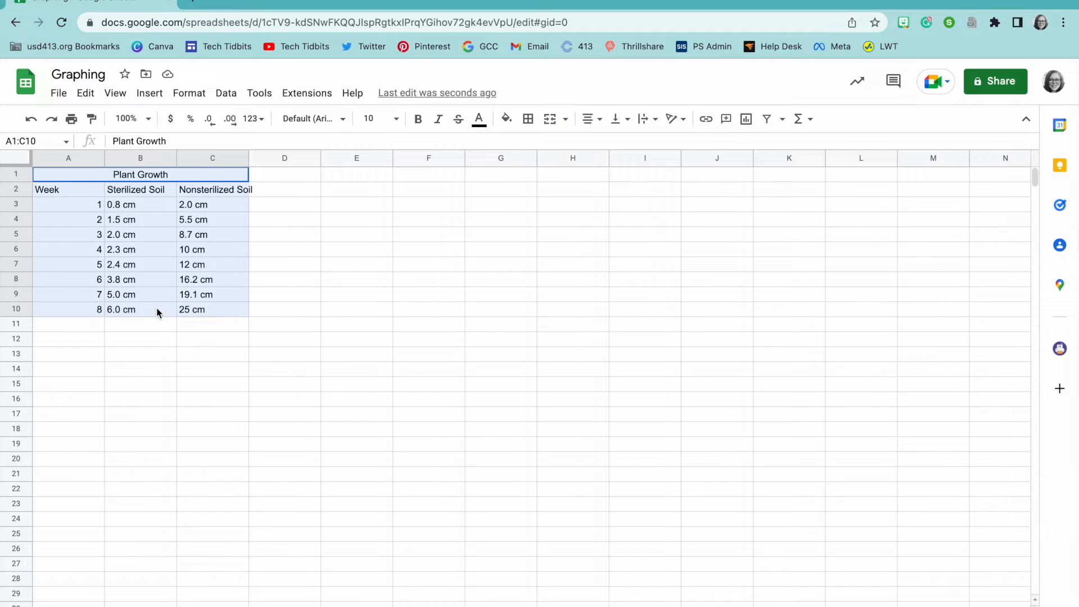
{"action": "left_click", "coordinate": [157, 308]}
{"action": "left_click_drag", "start_coordinate": [221, 314], "coordinate": [216, 279]}
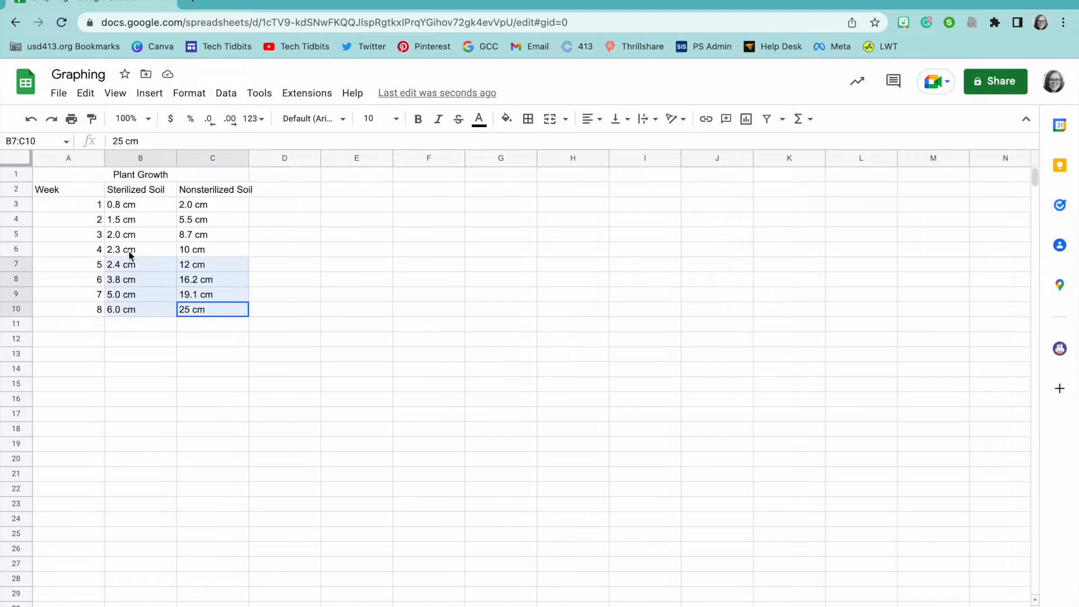
{"action": "left_click", "coordinate": [70, 191], "text": "shift"}
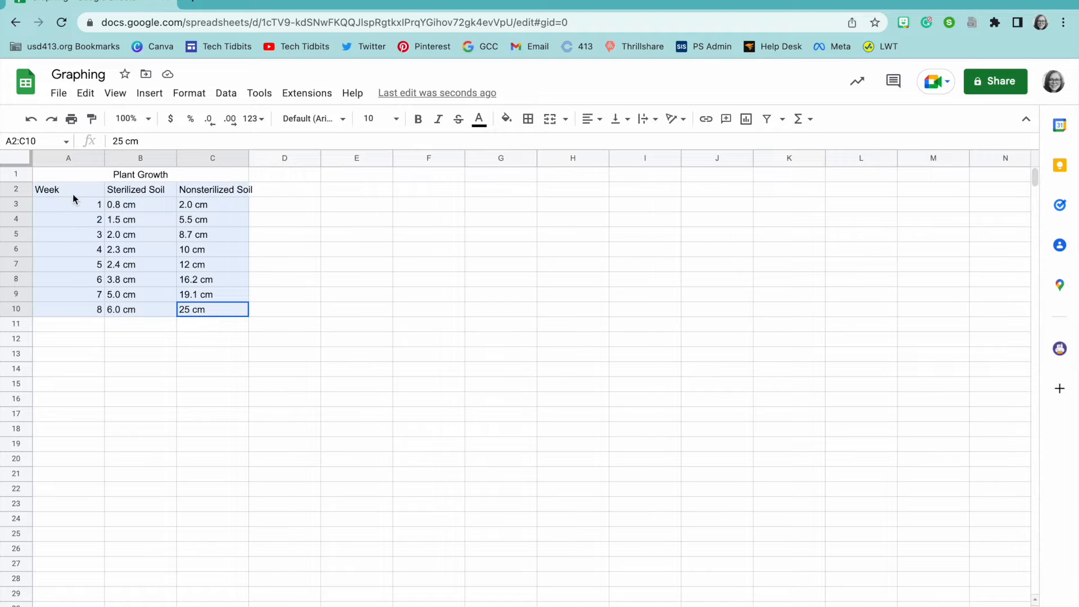
{"action": "left_click", "coordinate": [529, 119]}
{"action": "left_click", "coordinate": [534, 146]}
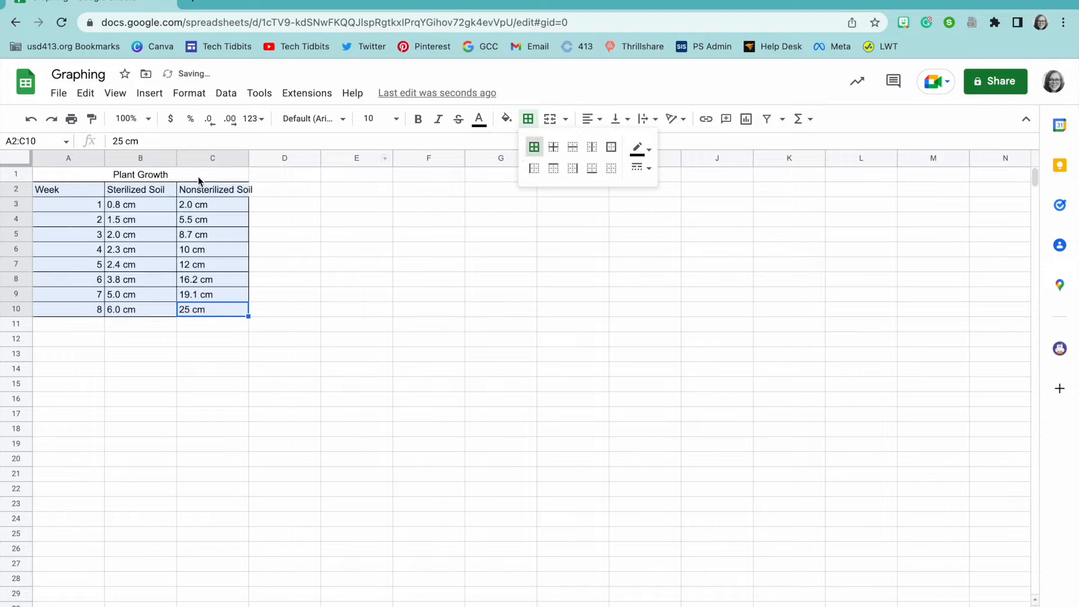
{"action": "left_click", "coordinate": [191, 193]}
Step: Center every entry in A1:C10 horizontally and middle-align it vertically
{"action": "left_click", "coordinate": [55, 178]}
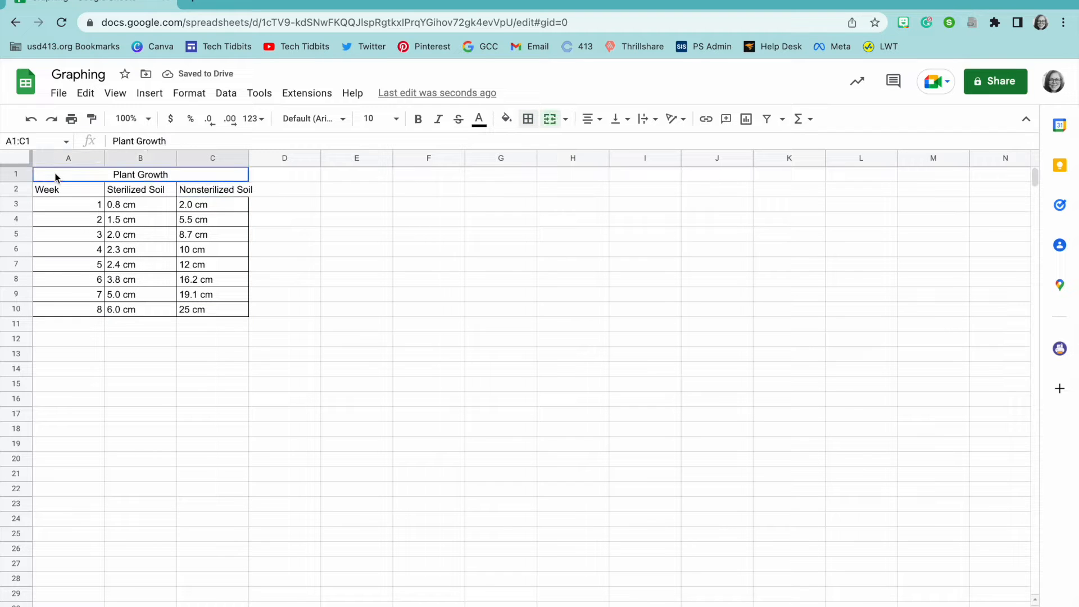
{"action": "left_click_drag", "start_coordinate": [55, 178], "coordinate": [202, 316]}
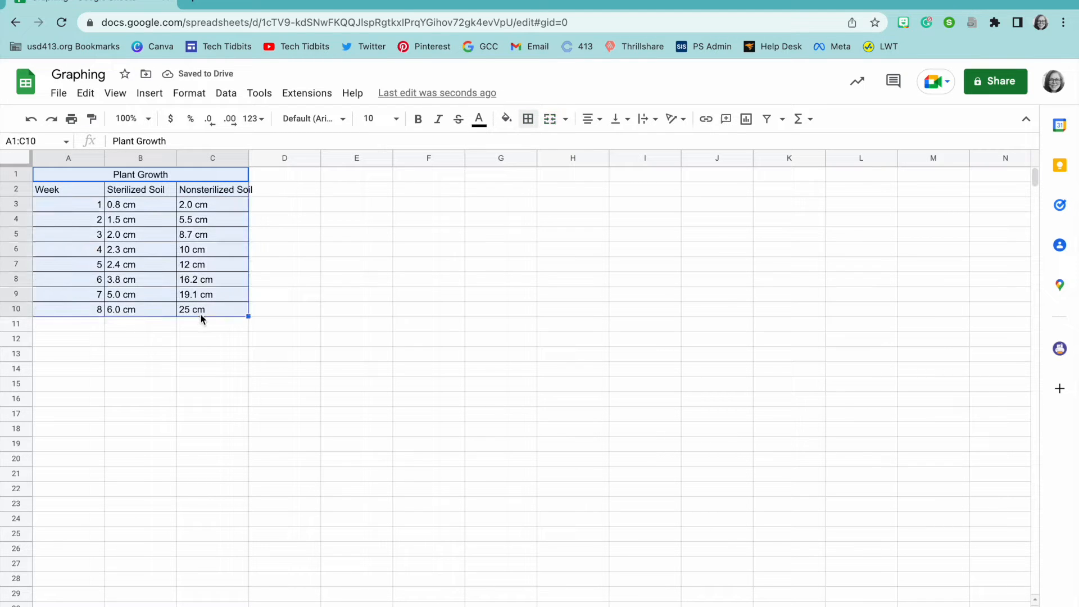
{"action": "left_click", "coordinate": [588, 119]}
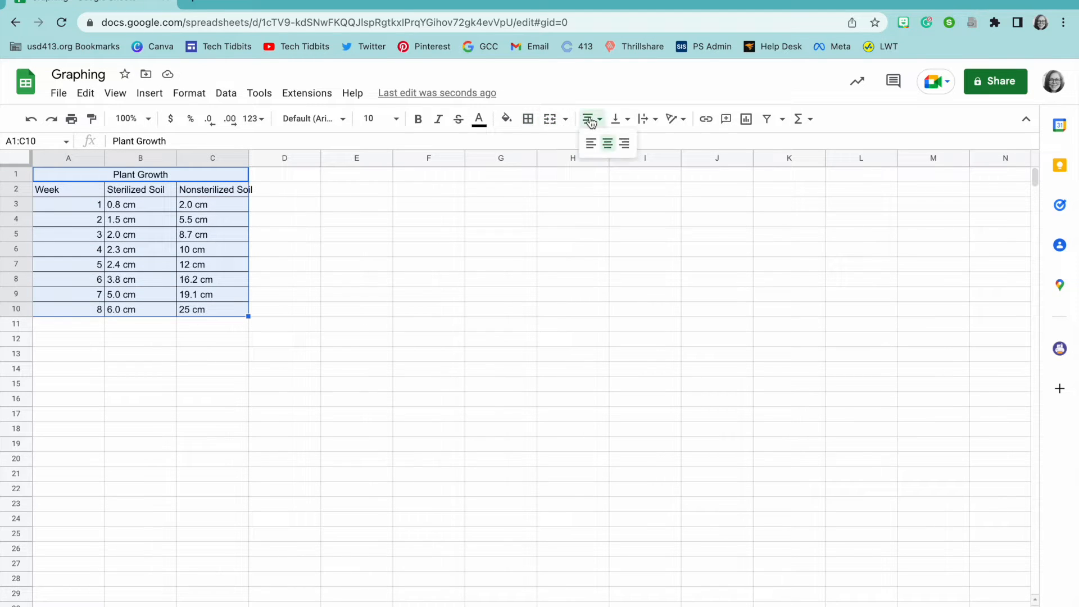
{"action": "left_click", "coordinate": [611, 143]}
{"action": "left_click", "coordinate": [617, 121]}
{"action": "left_click", "coordinate": [633, 144]}
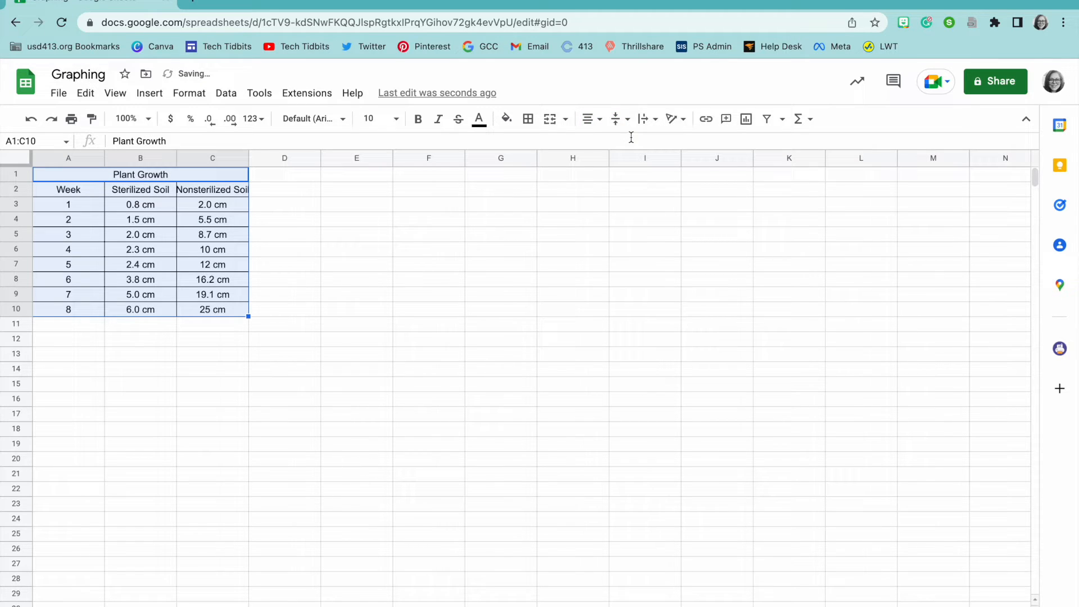
Step: Widen column C to fit 'Nonsterilized Soil' and bold rows A1:C2
{"action": "left_click", "coordinate": [174, 222]}
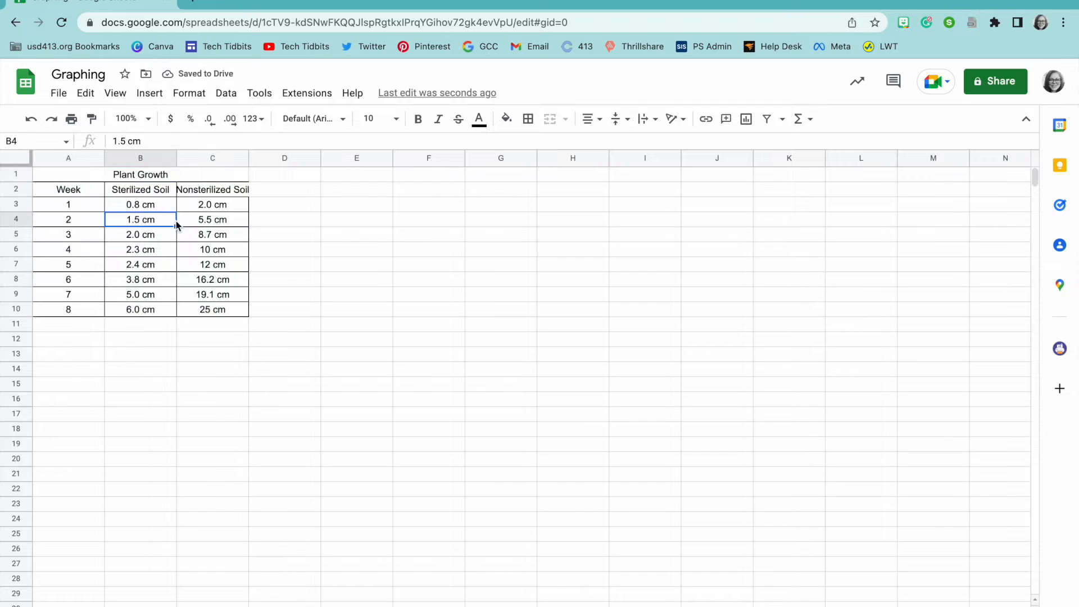
{"action": "left_click_drag", "start_coordinate": [248, 155], "coordinate": [261, 155]}
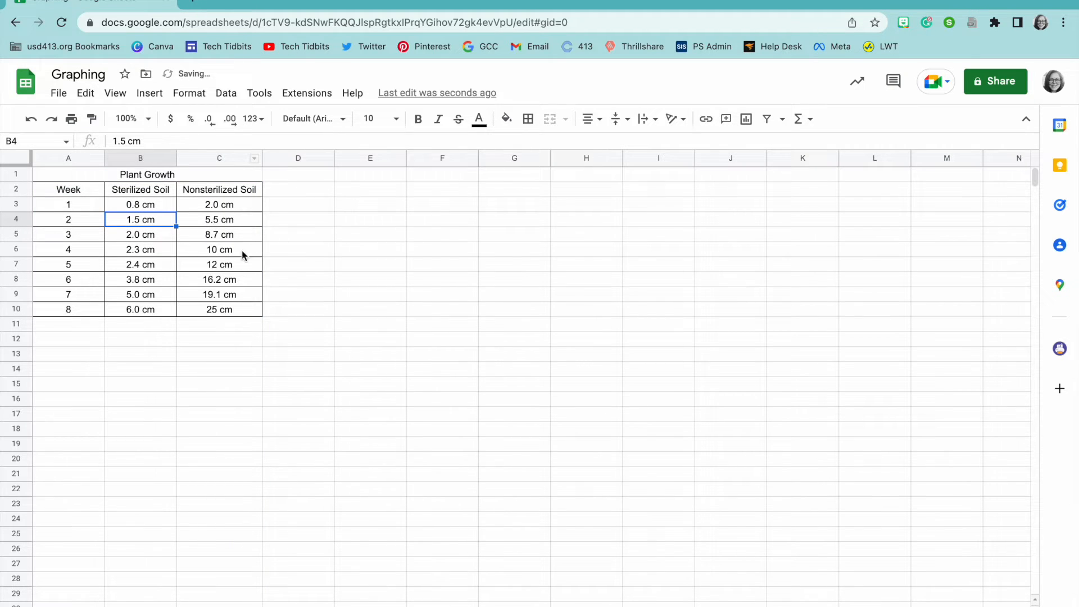
{"action": "left_click_drag", "start_coordinate": [48, 193], "coordinate": [190, 178]}
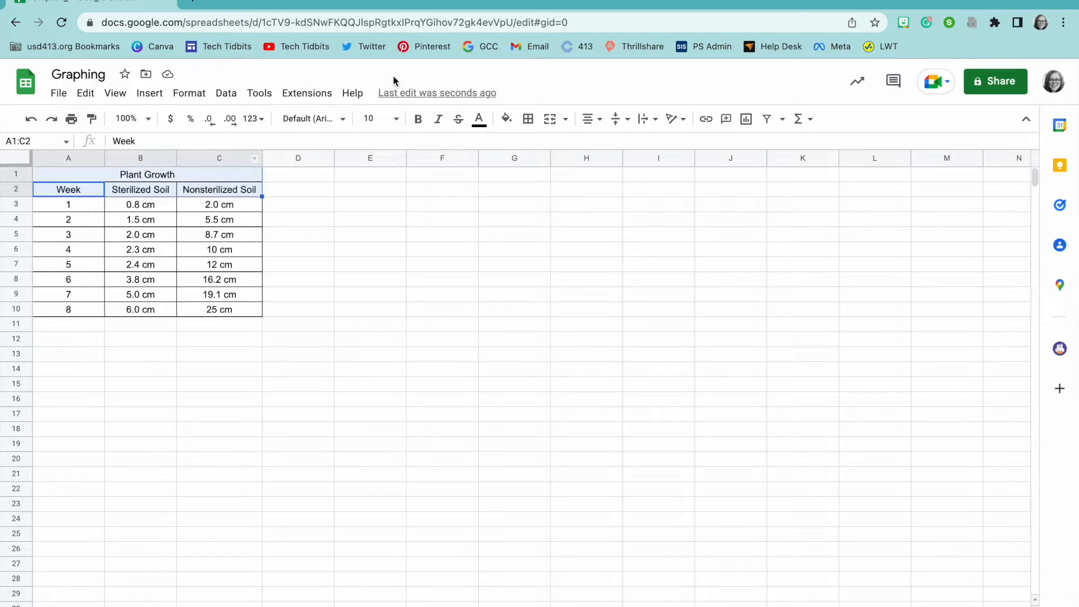
{"action": "left_click", "coordinate": [415, 124]}
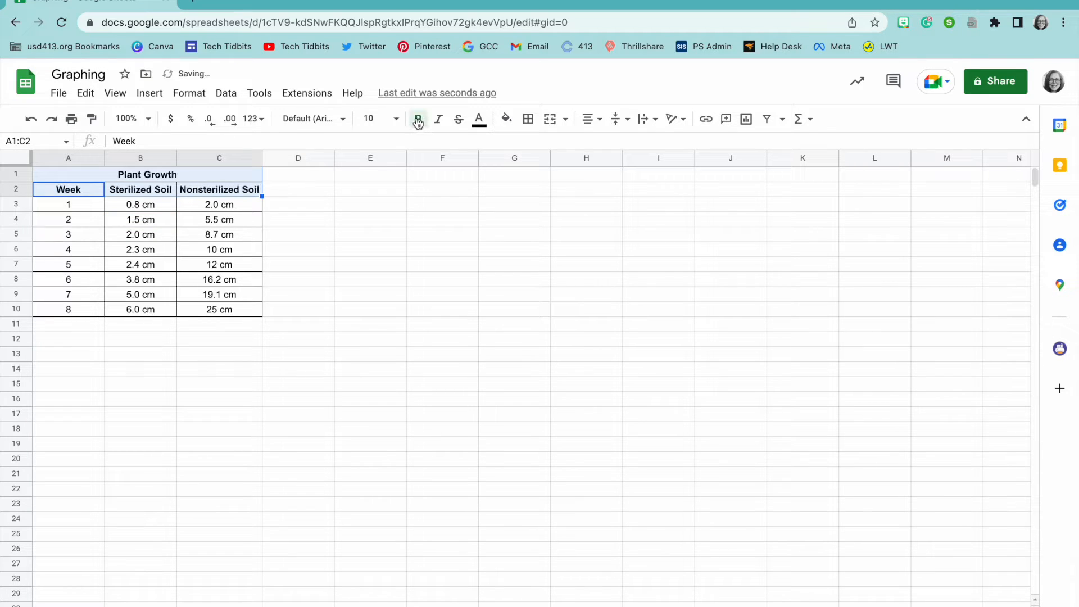
{"action": "left_click", "coordinate": [302, 249]}
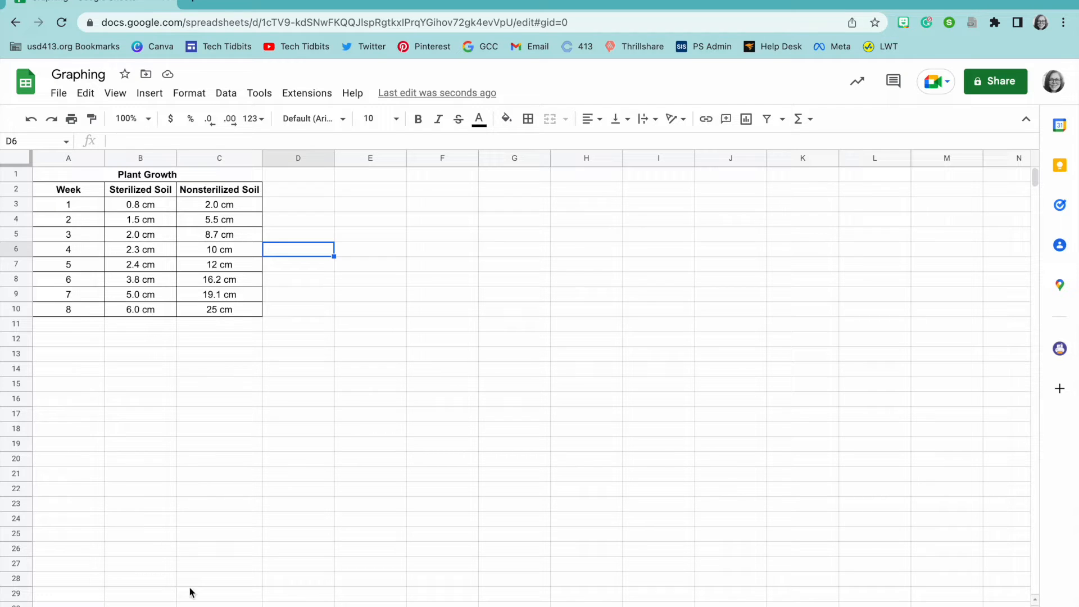
Step: Go to the second sheet with the bar chart and select the data range A2:C10
{"action": "left_click", "coordinate": [203, 606]}
{"action": "scroll", "coordinate": [397, 330], "scroll_direction": "up", "scroll_amount": 5}
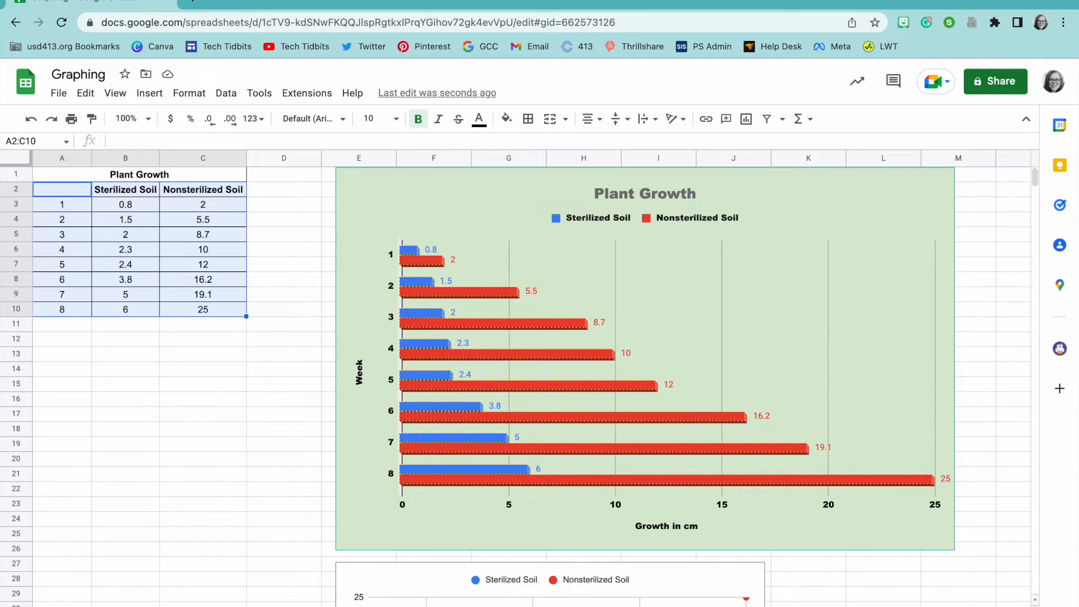
{"action": "left_click", "coordinate": [191, 442]}
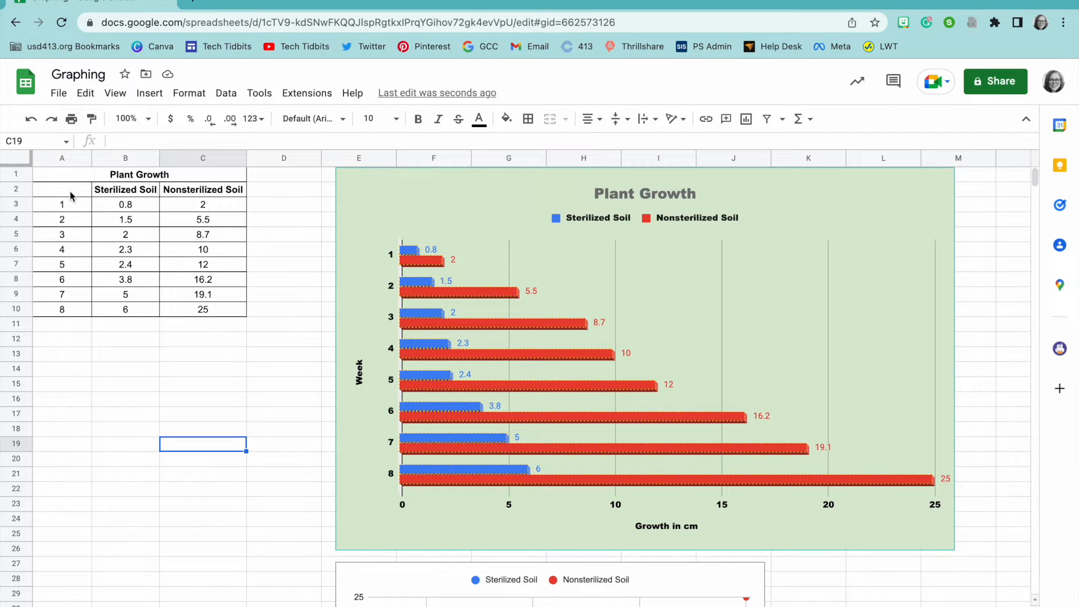
{"action": "left_click_drag", "start_coordinate": [70, 195], "coordinate": [209, 309]}
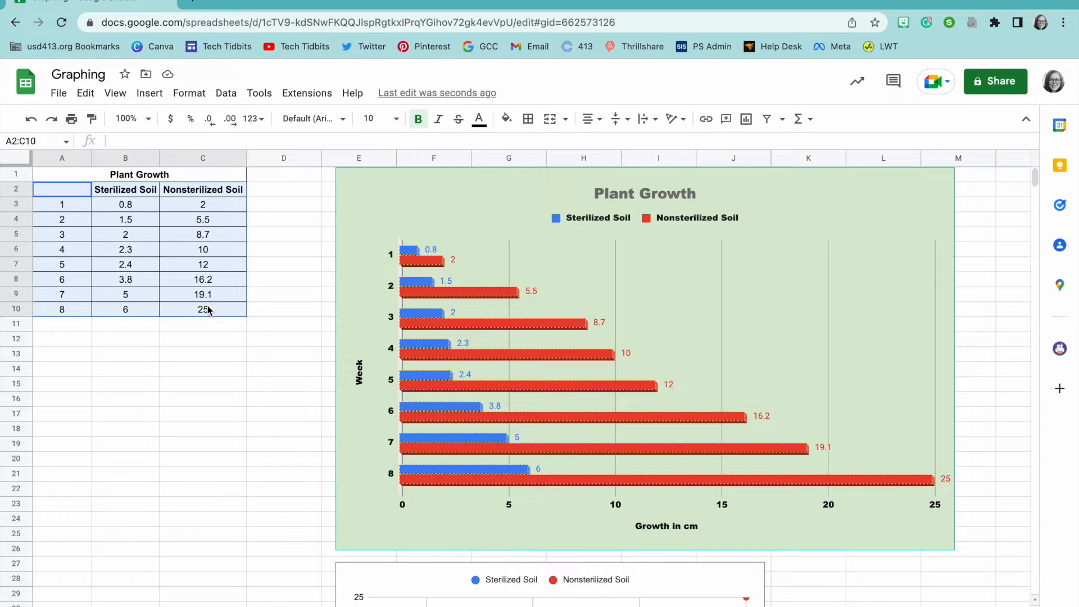
Step: Insert a chart from A2:C10 and browse the chart type list to the Column styles
{"action": "left_click", "coordinate": [150, 94]}
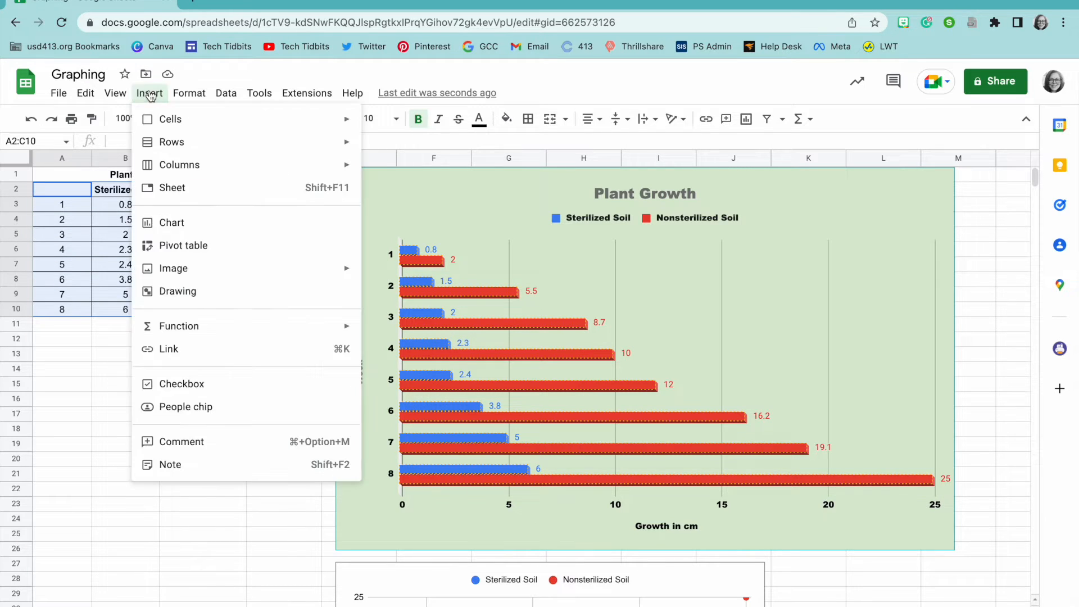
{"action": "left_click", "coordinate": [178, 224]}
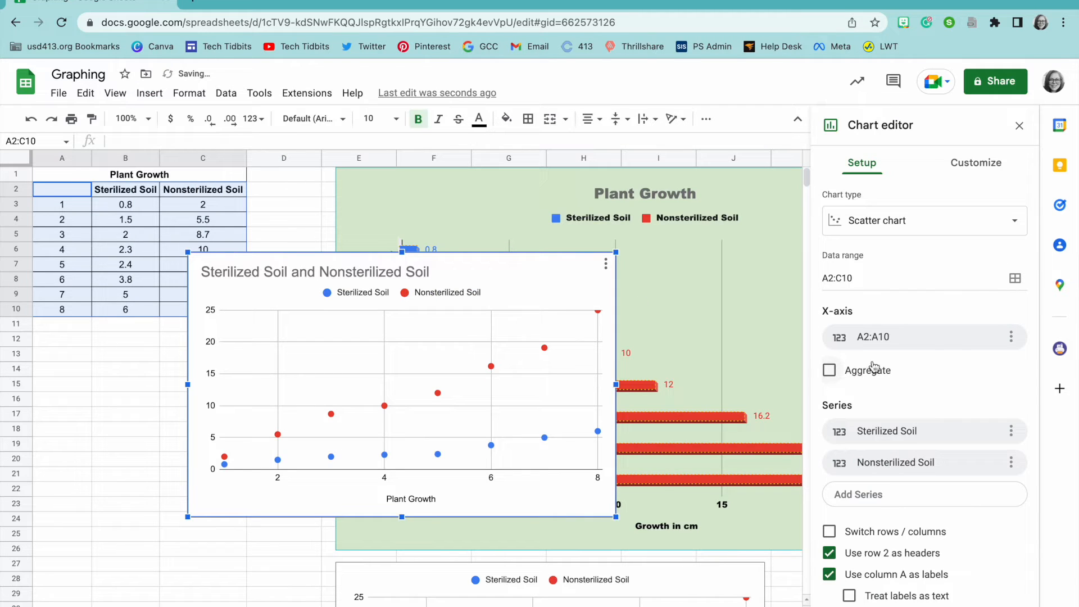
{"action": "left_click", "coordinate": [879, 220]}
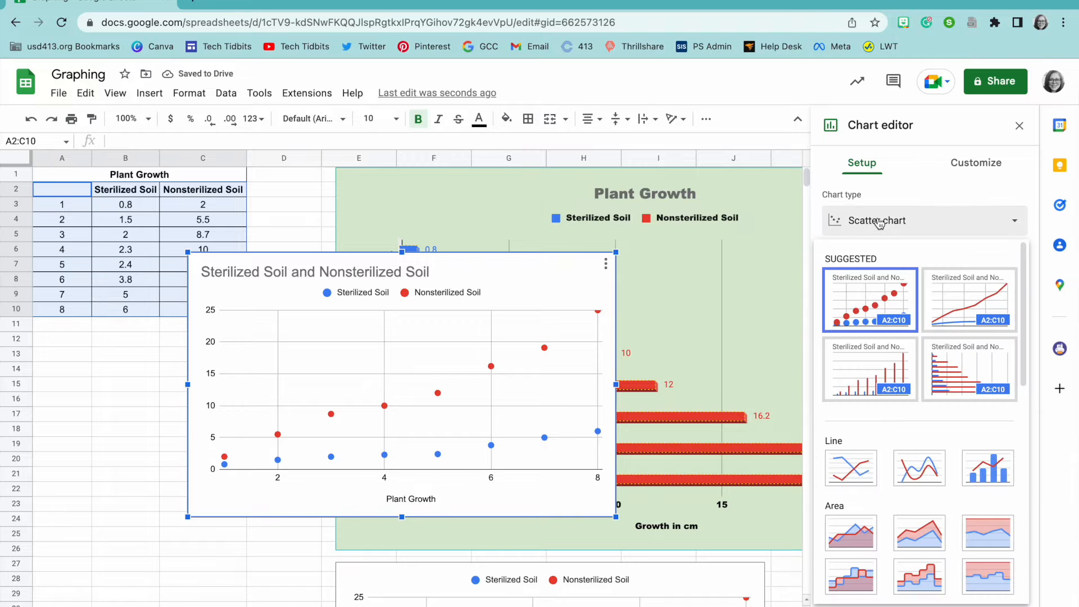
{"action": "scroll", "coordinate": [925, 340], "scroll_direction": "down", "scroll_amount": 1}
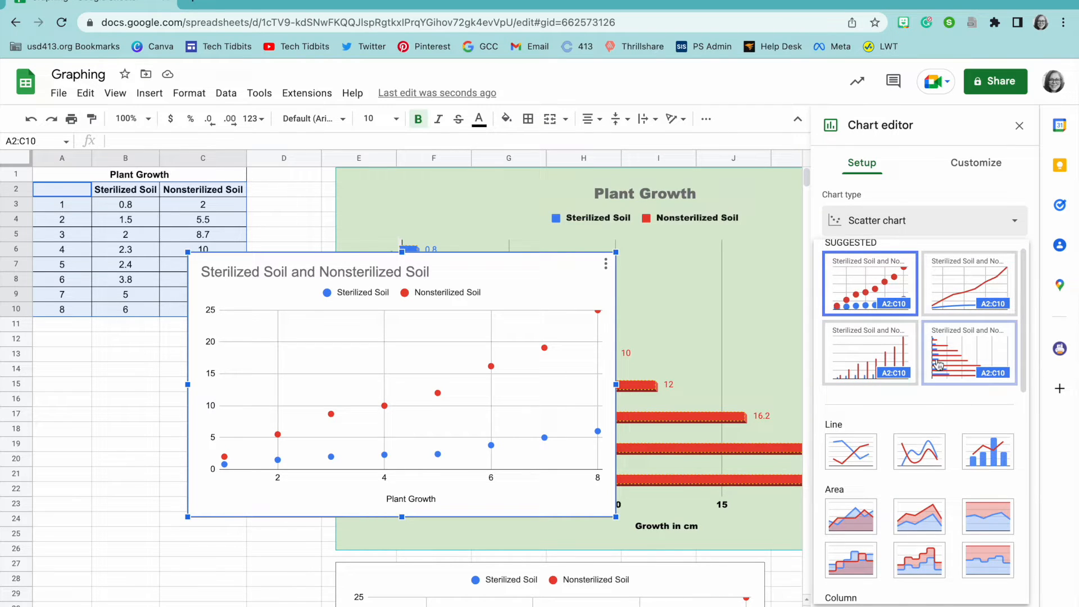
{"action": "scroll", "coordinate": [929, 399], "scroll_direction": "down", "scroll_amount": 1}
{"action": "scroll", "coordinate": [928, 403], "scroll_direction": "down", "scroll_amount": 5}
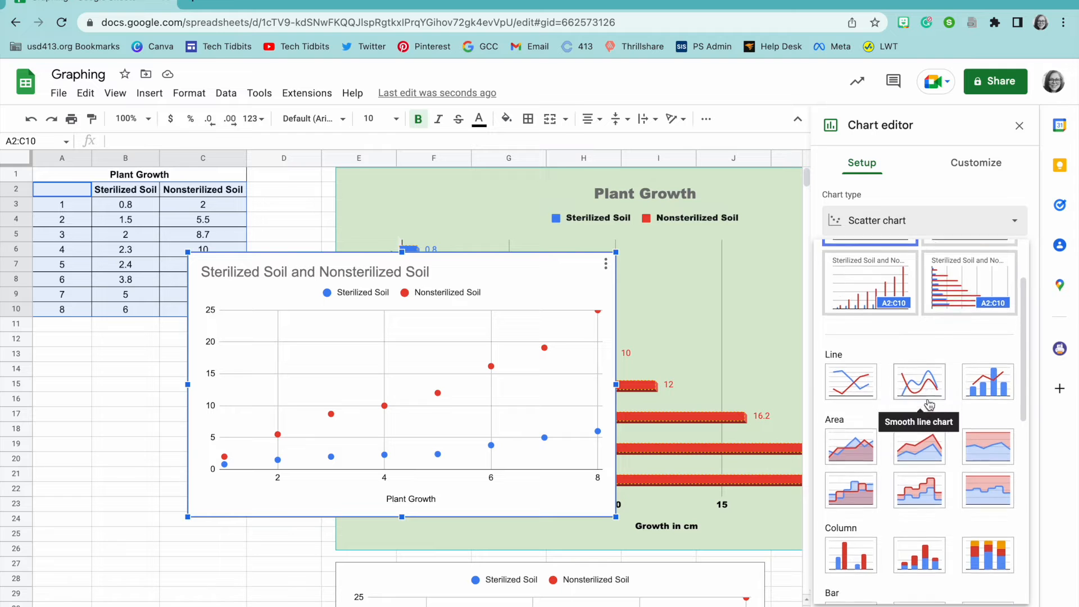
{"action": "scroll", "coordinate": [928, 403], "scroll_direction": "down", "scroll_amount": 2}
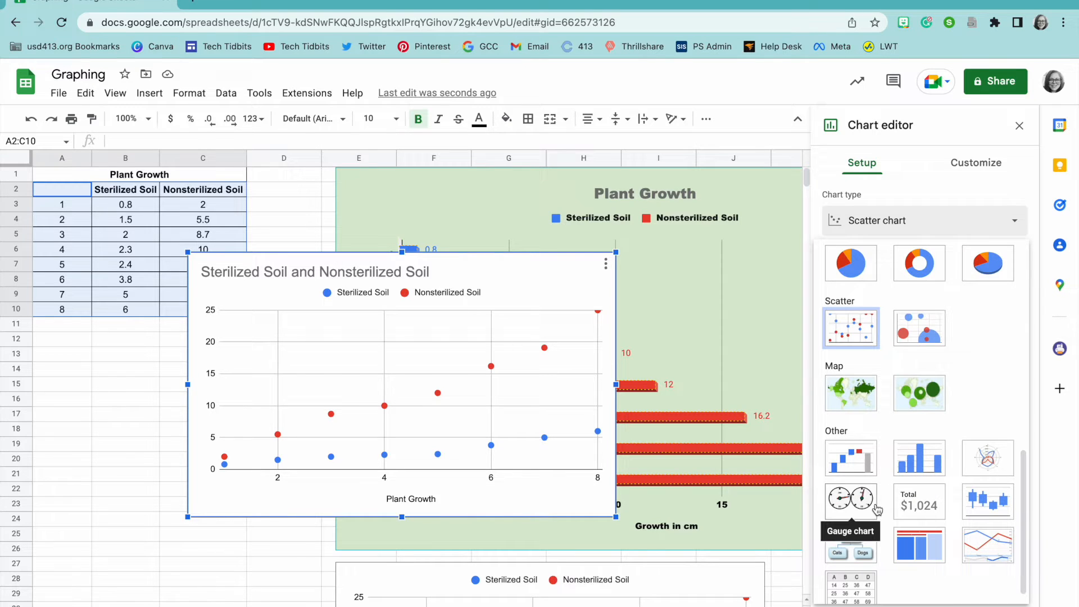
{"action": "scroll", "coordinate": [882, 490], "scroll_direction": "up", "scroll_amount": 3}
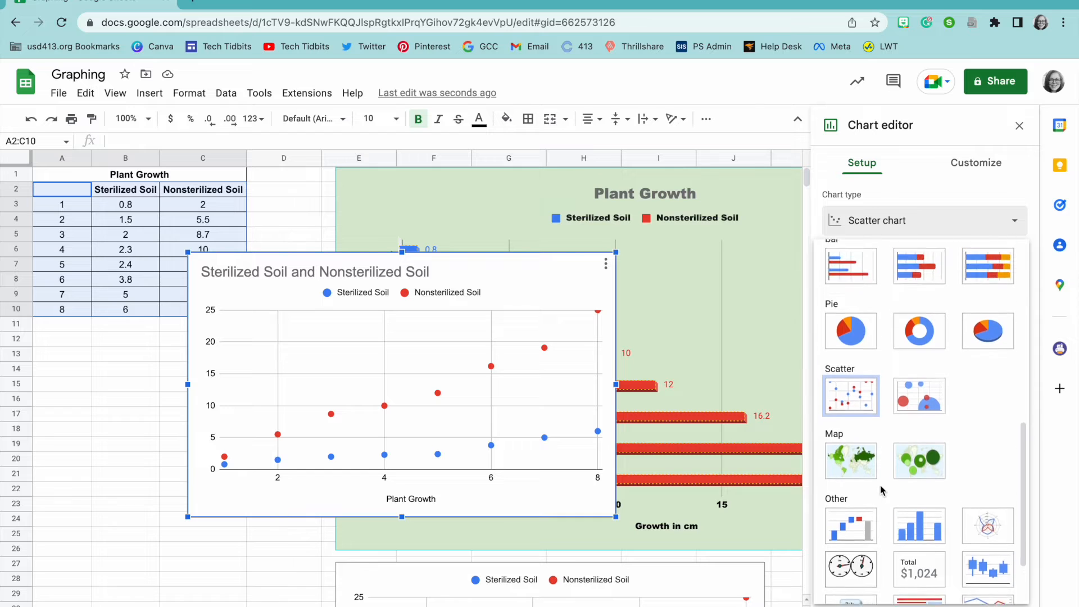
{"action": "scroll", "coordinate": [880, 484], "scroll_direction": "up", "scroll_amount": 1}
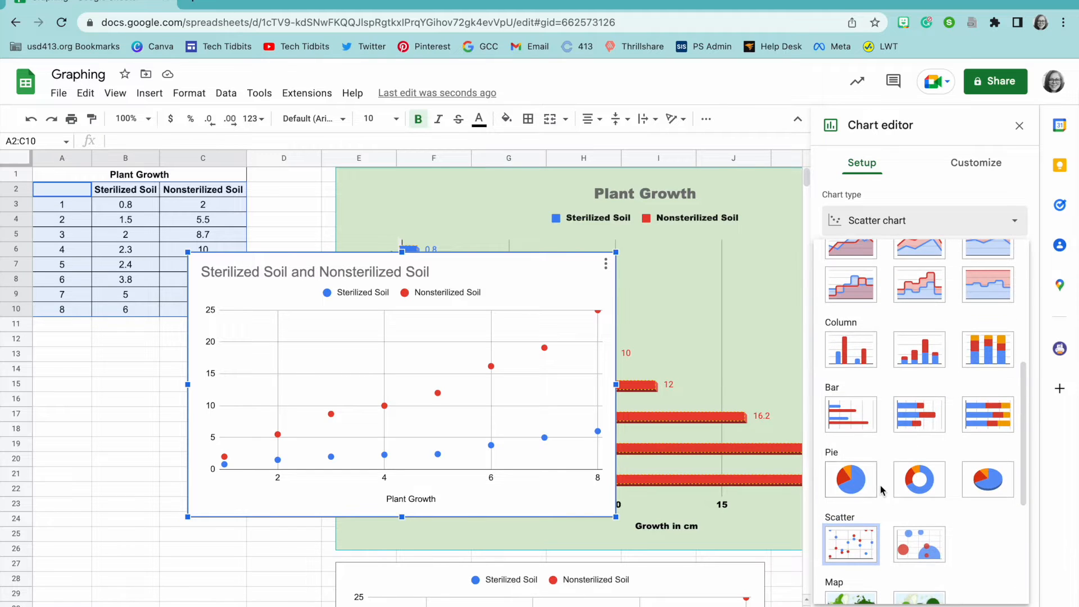
Step: Change the chart type from scatter to the standard column chart
{"action": "left_click", "coordinate": [872, 361]}
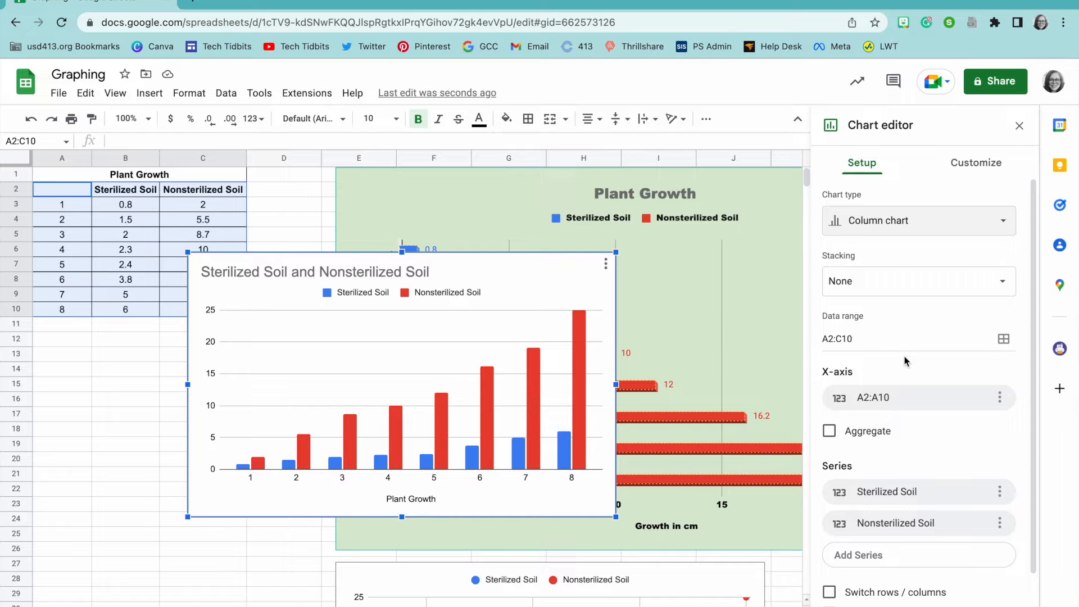
{"action": "left_click", "coordinate": [926, 231]}
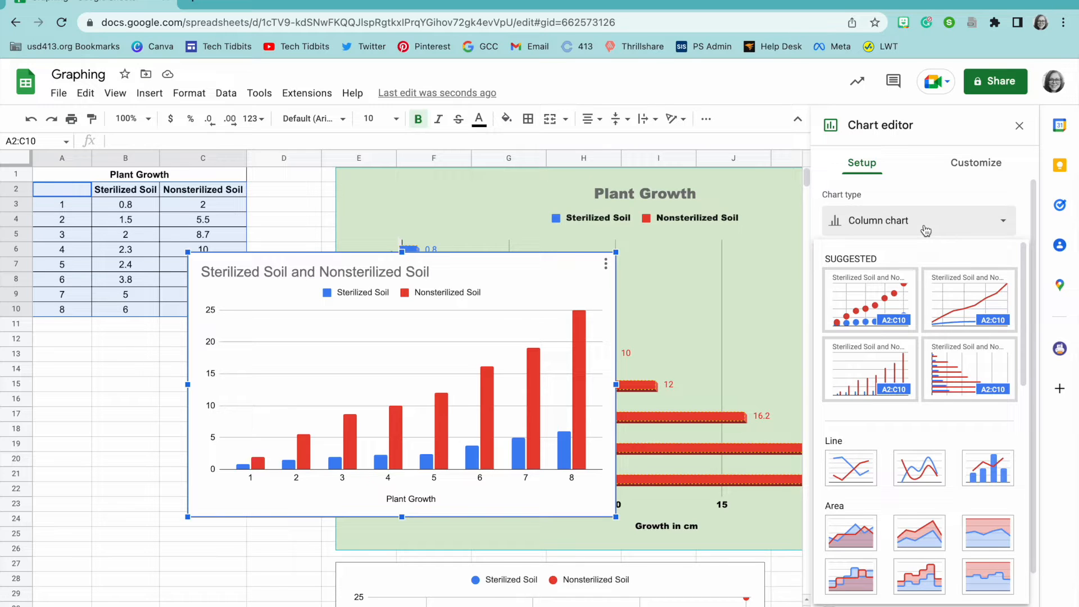
{"action": "left_click", "coordinate": [963, 166]}
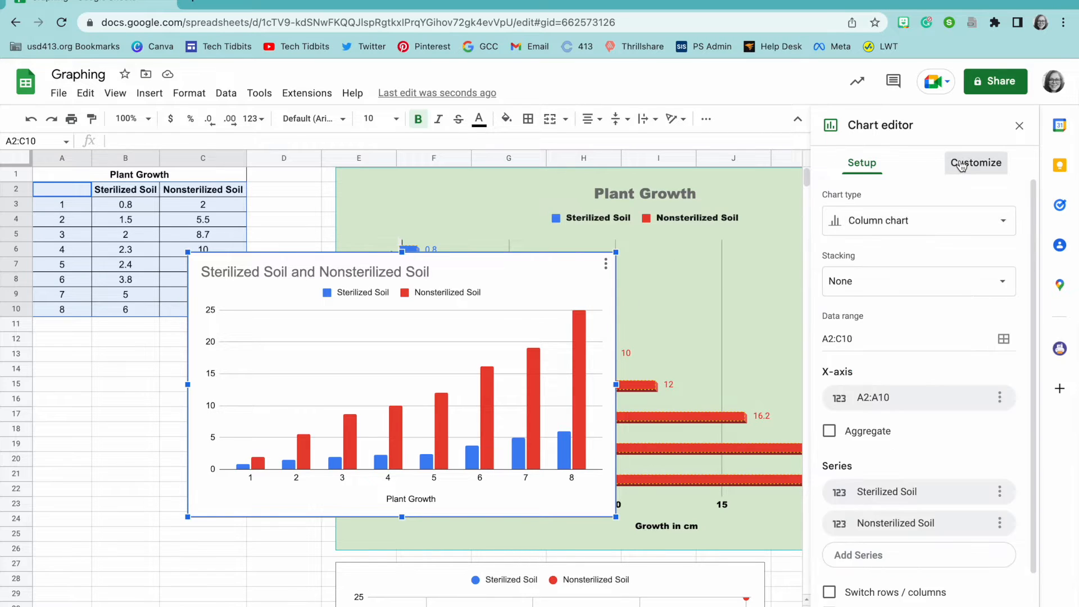
Step: Change the chart title text to 'Plant Growth'
{"action": "left_click", "coordinate": [962, 166]}
{"action": "left_click", "coordinate": [912, 195]}
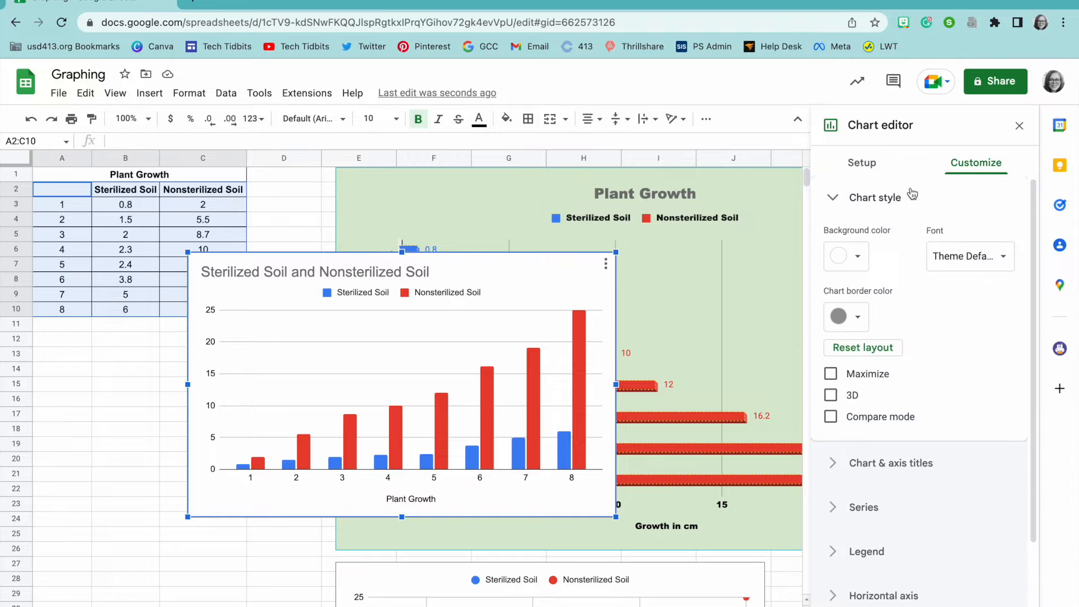
{"action": "left_click", "coordinate": [905, 462]}
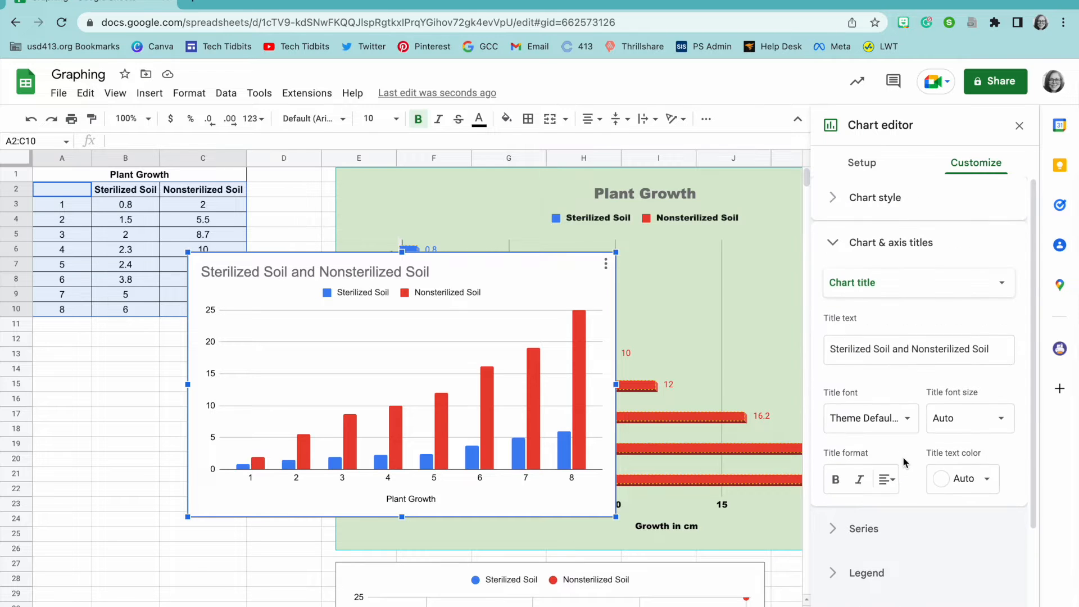
{"action": "left_click", "coordinate": [866, 289]}
{"action": "left_click", "coordinate": [866, 281]}
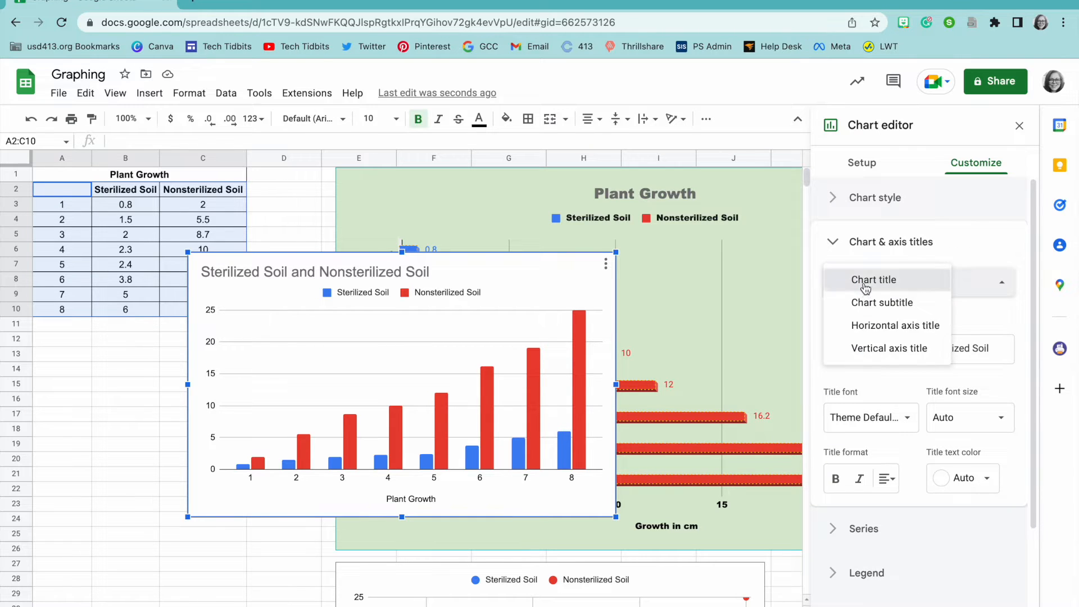
{"action": "left_click", "coordinate": [881, 353]}
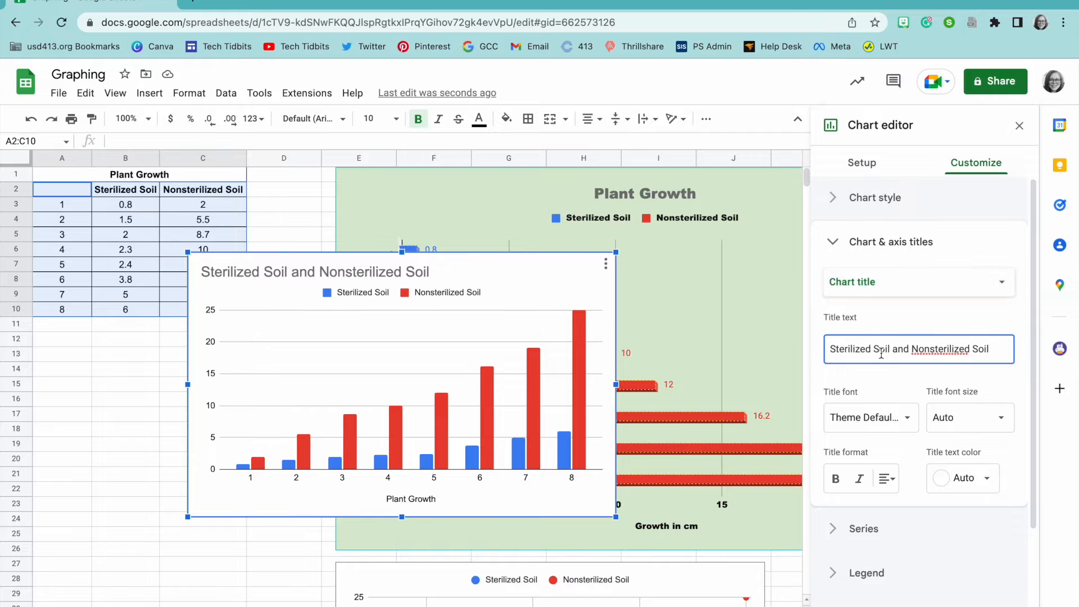
{"action": "triple_click", "coordinate": [880, 354]}
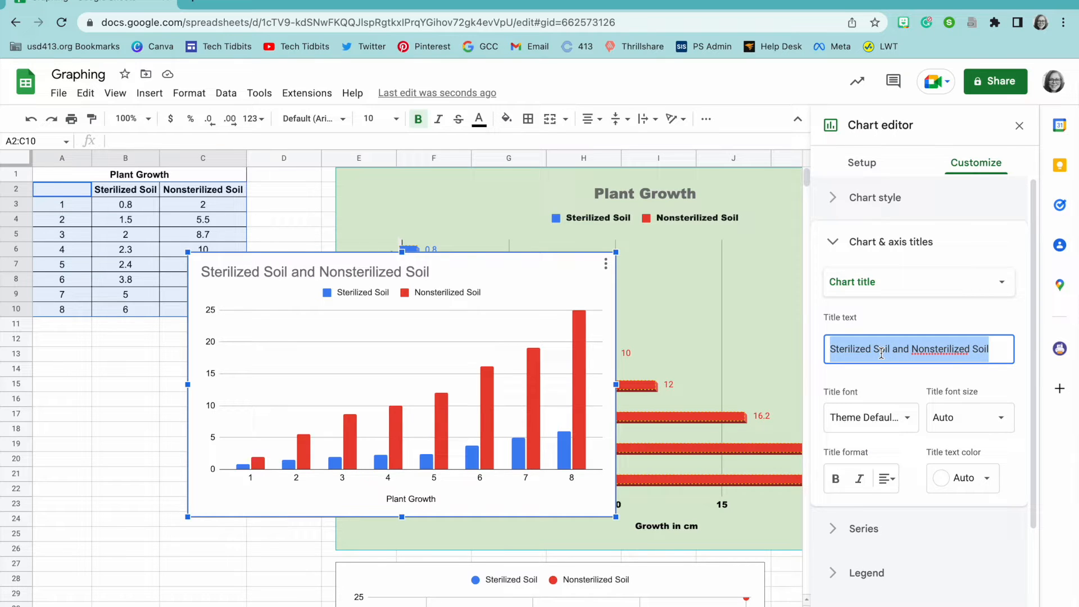
{"action": "type", "text": "P"}
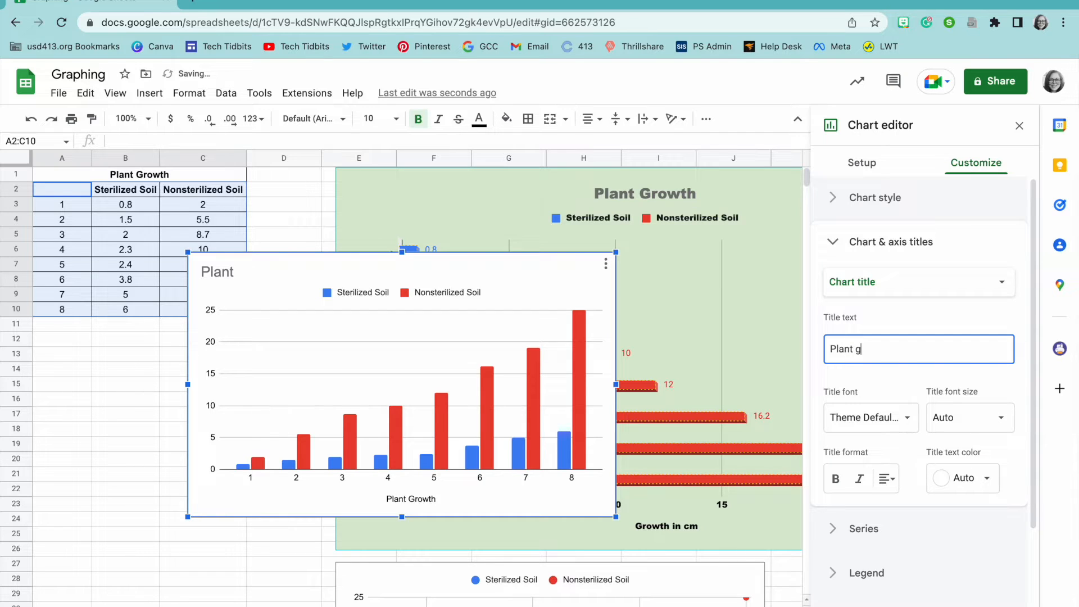
{"action": "type", "text": "lant Growth"}
Step: Format the chart title centred, bold, in Wide font and bright green
{"action": "left_click", "coordinate": [887, 478]}
{"action": "left_click", "coordinate": [907, 508]}
{"action": "left_click", "coordinate": [835, 477]}
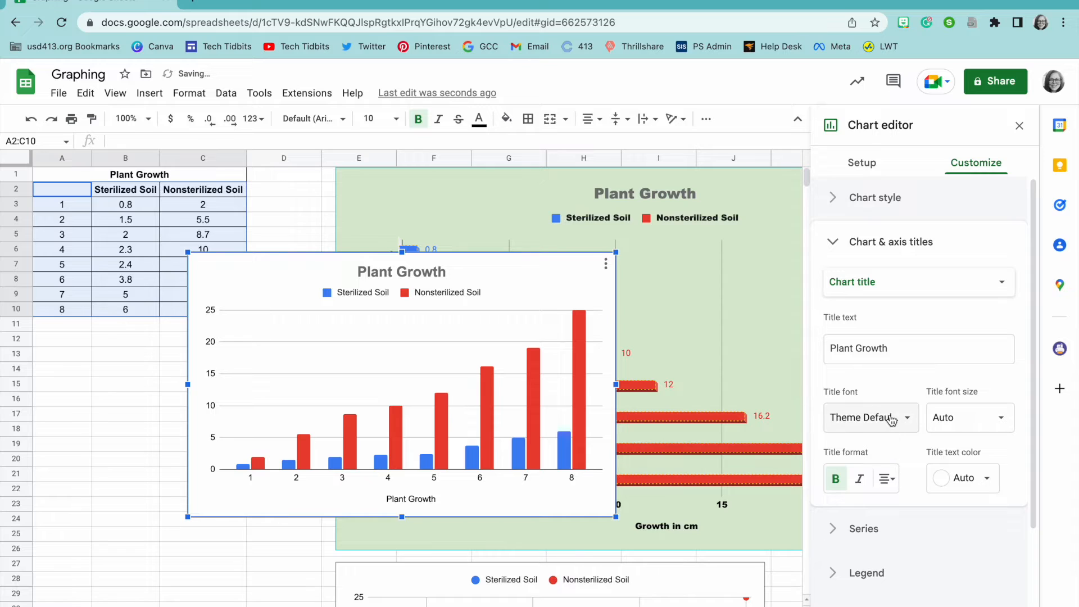
{"action": "left_click", "coordinate": [868, 418]}
{"action": "left_click", "coordinate": [868, 506]}
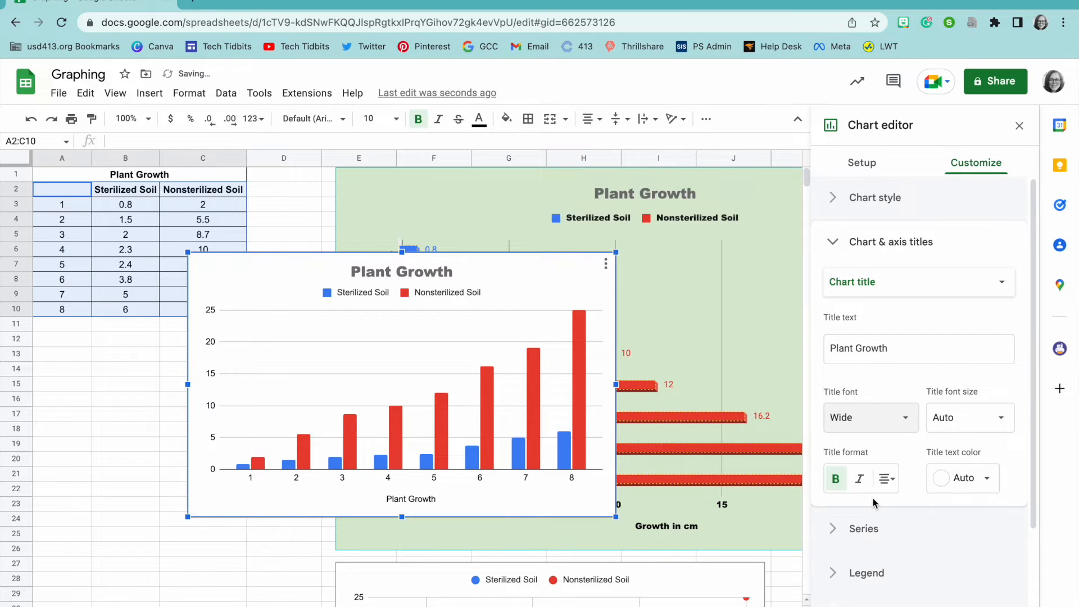
{"action": "left_click", "coordinate": [945, 484]}
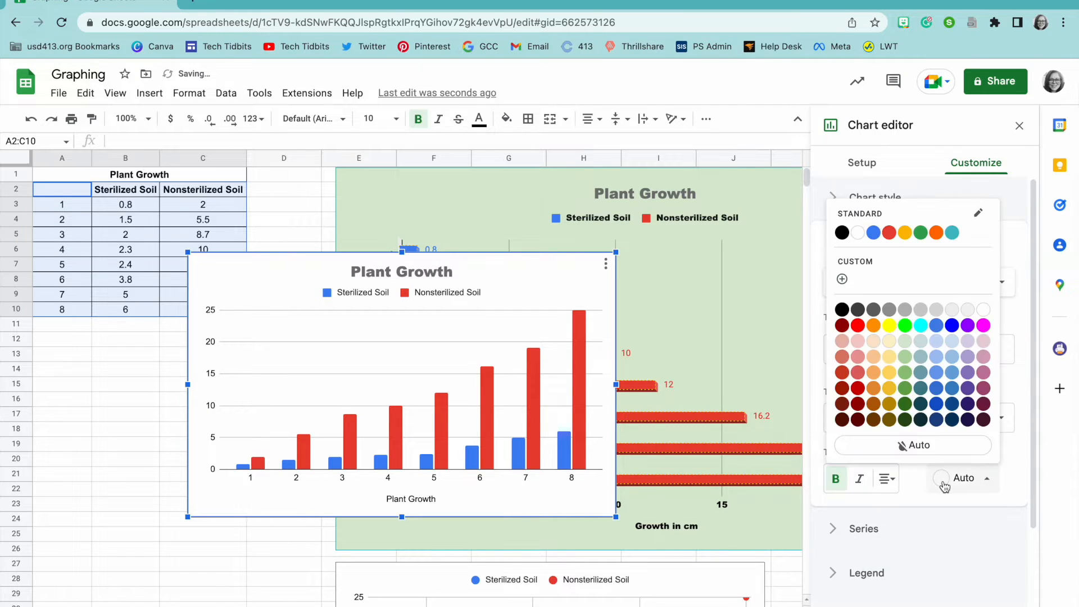
{"action": "left_click", "coordinate": [905, 325]}
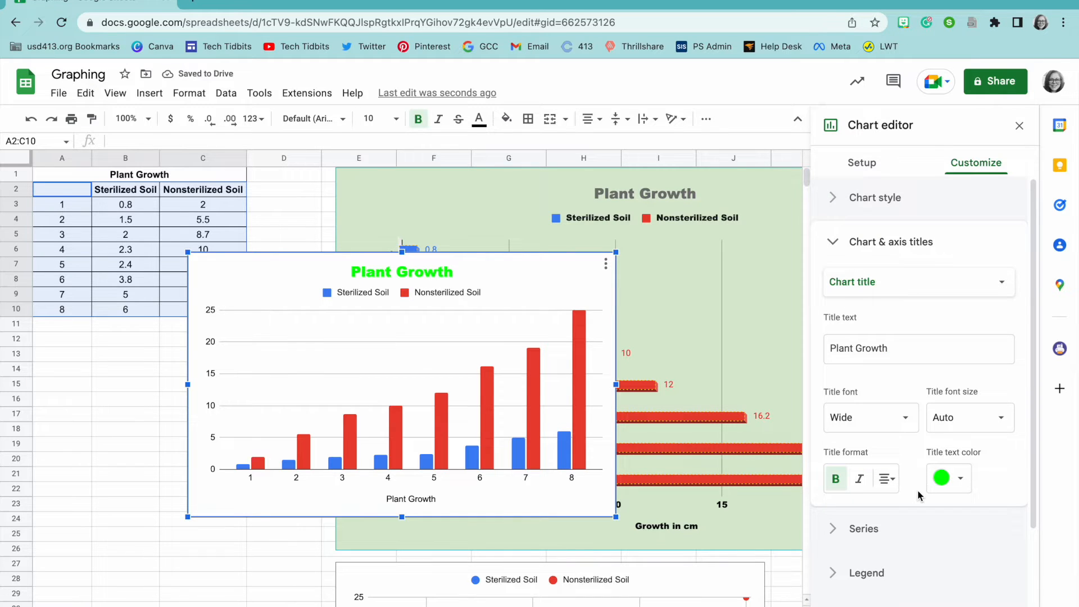
{"action": "scroll", "coordinate": [919, 491], "scroll_direction": "down", "scroll_amount": 1}
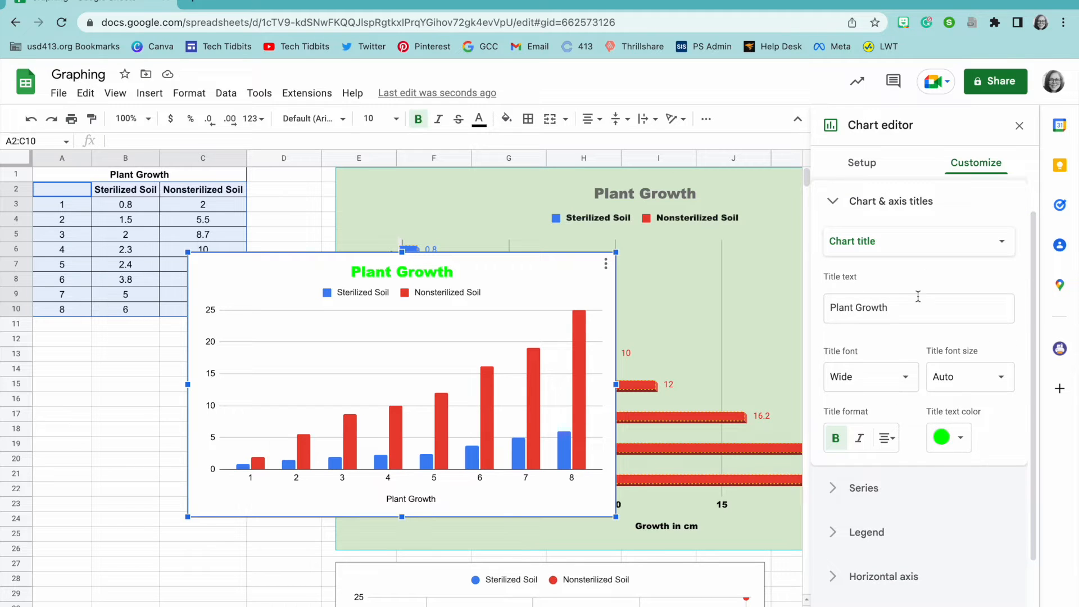
{"action": "left_click", "coordinate": [921, 242]}
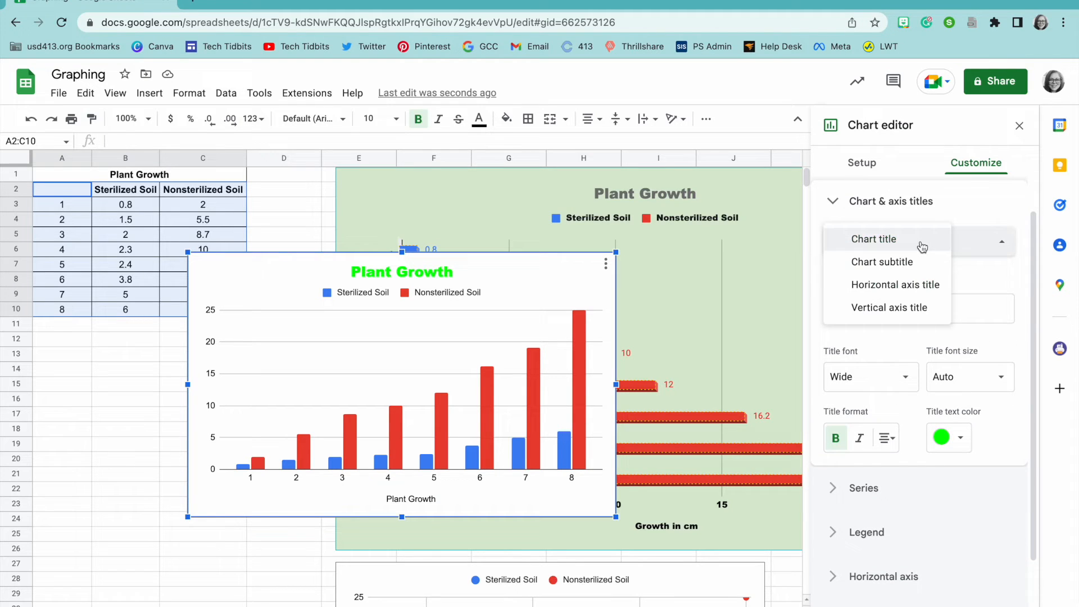
Step: Replace the horizontal axis title with 'Weeks', styled light blue, bold and italic
{"action": "left_click", "coordinate": [912, 287]}
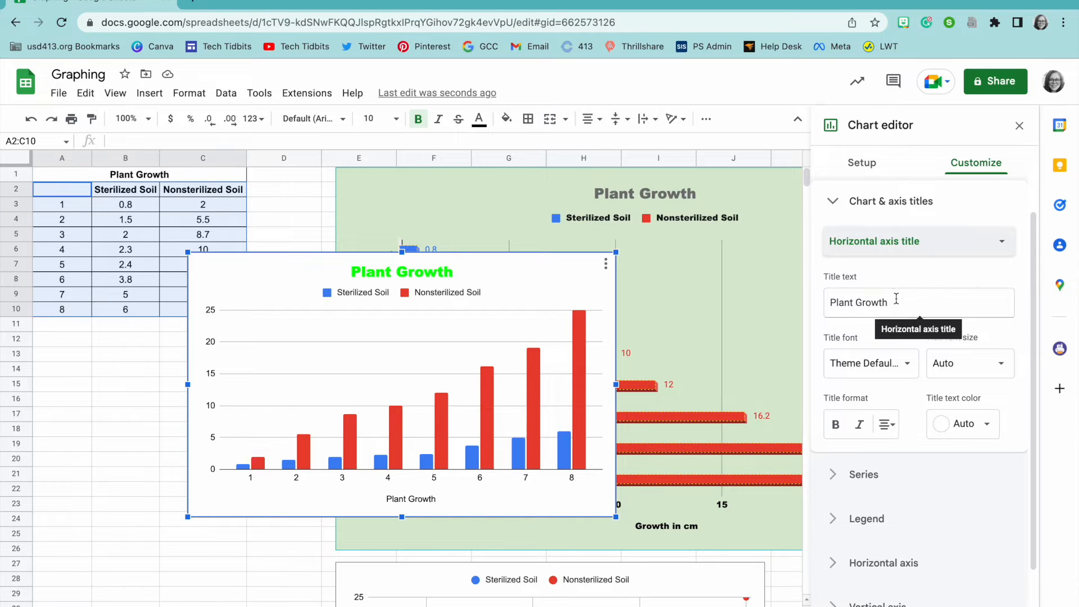
{"action": "double_click", "coordinate": [896, 299]}
{"action": "triple_click", "coordinate": [897, 299]}
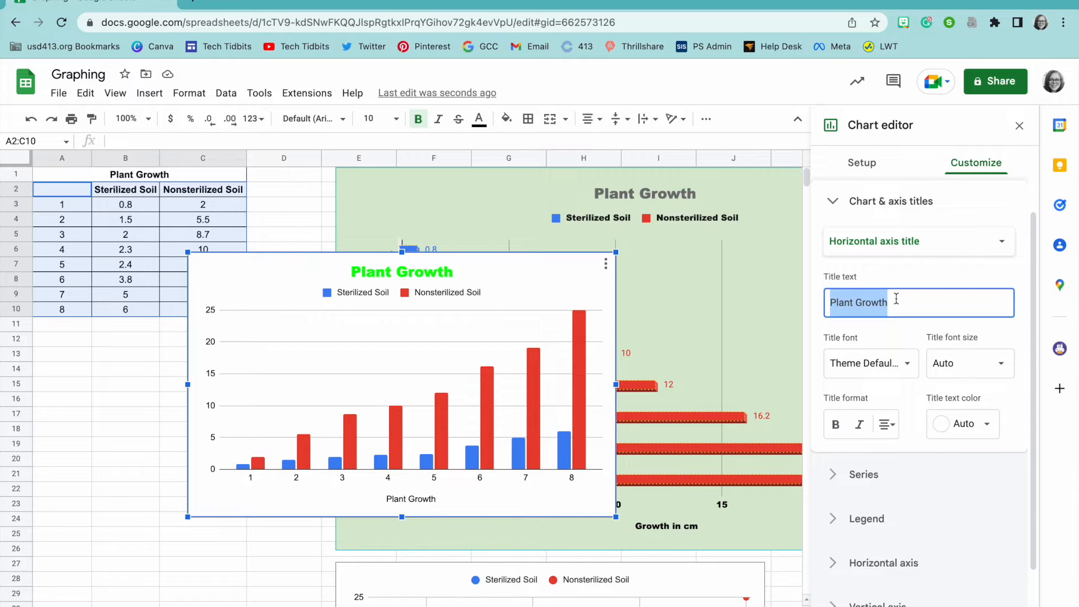
{"action": "type", "text": "Weeks"}
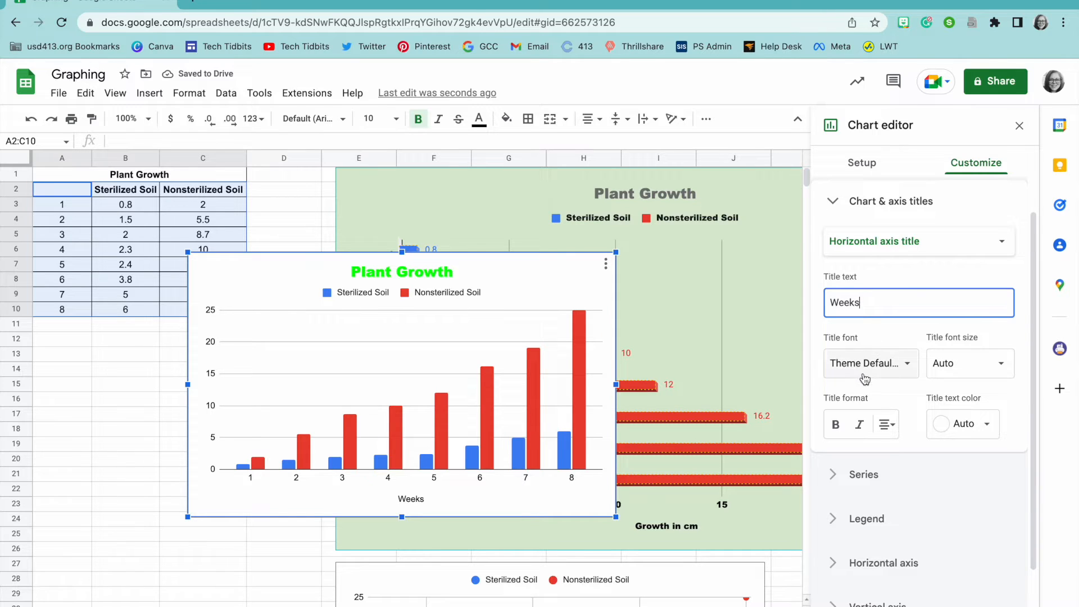
{"action": "left_click", "coordinate": [935, 425]}
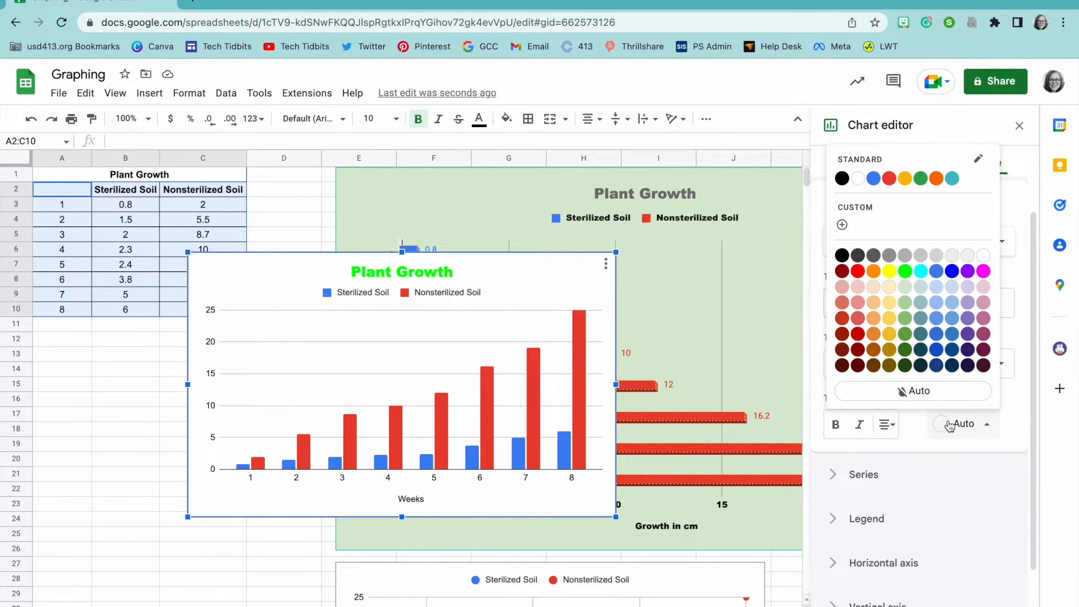
{"action": "left_click", "coordinate": [952, 318]}
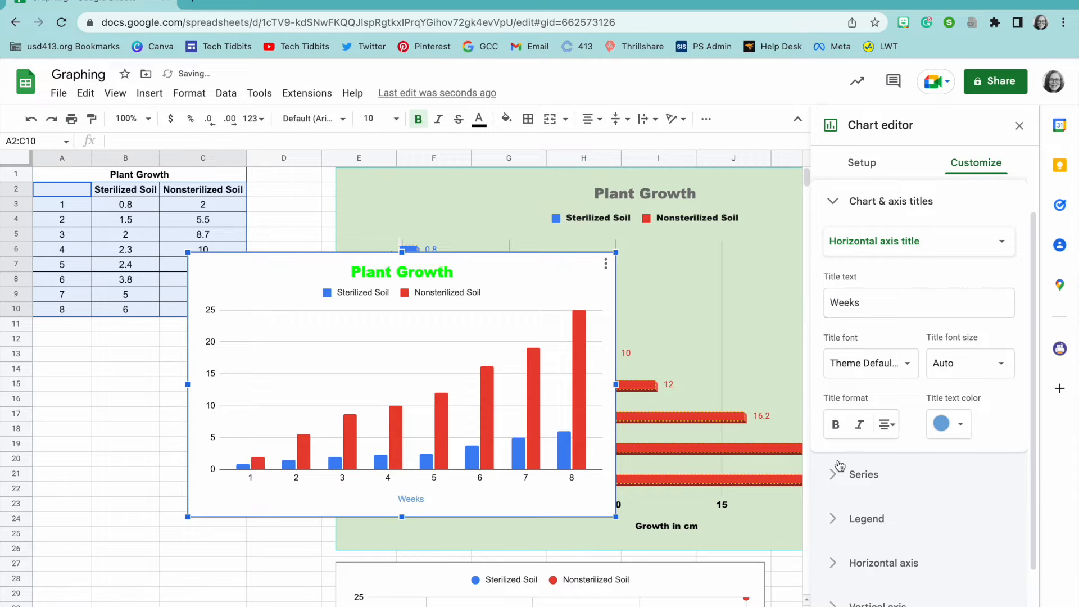
{"action": "left_click", "coordinate": [836, 425]}
{"action": "left_click", "coordinate": [861, 425]}
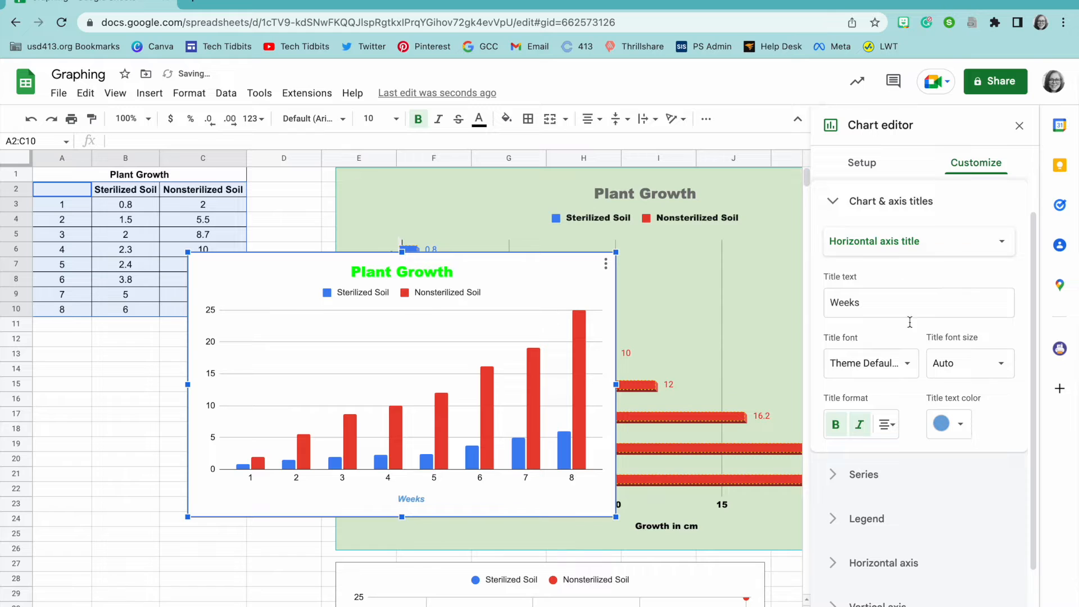
{"action": "left_click", "coordinate": [908, 242]}
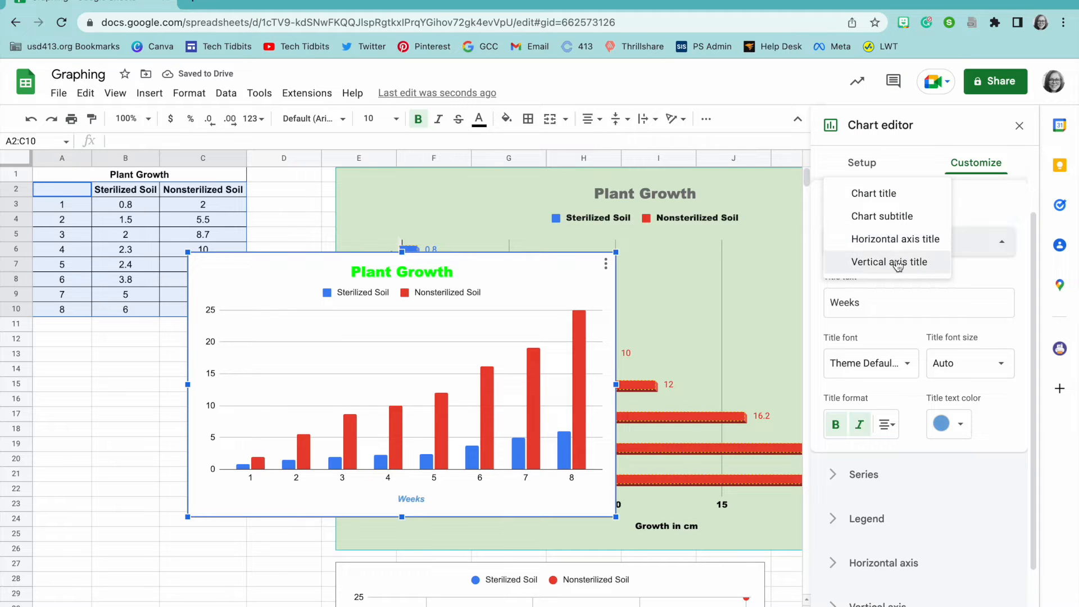
Step: Set the vertical axis title 'Growth in cm' in magenta Serif font, then move the chart right
{"action": "left_click", "coordinate": [897, 262]}
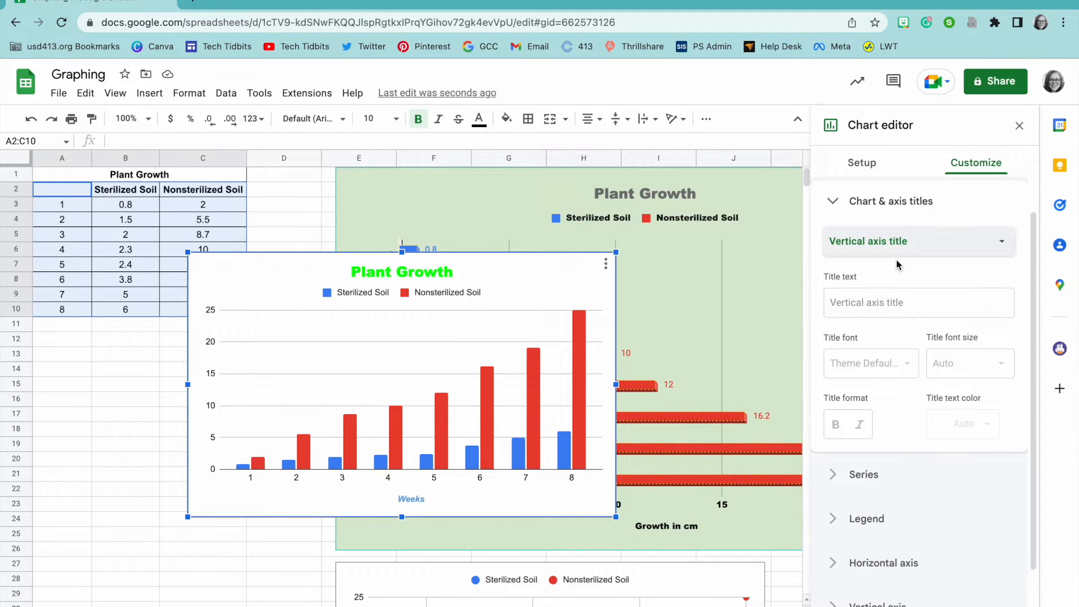
{"action": "left_click", "coordinate": [880, 303]}
{"action": "left_click", "coordinate": [920, 341]}
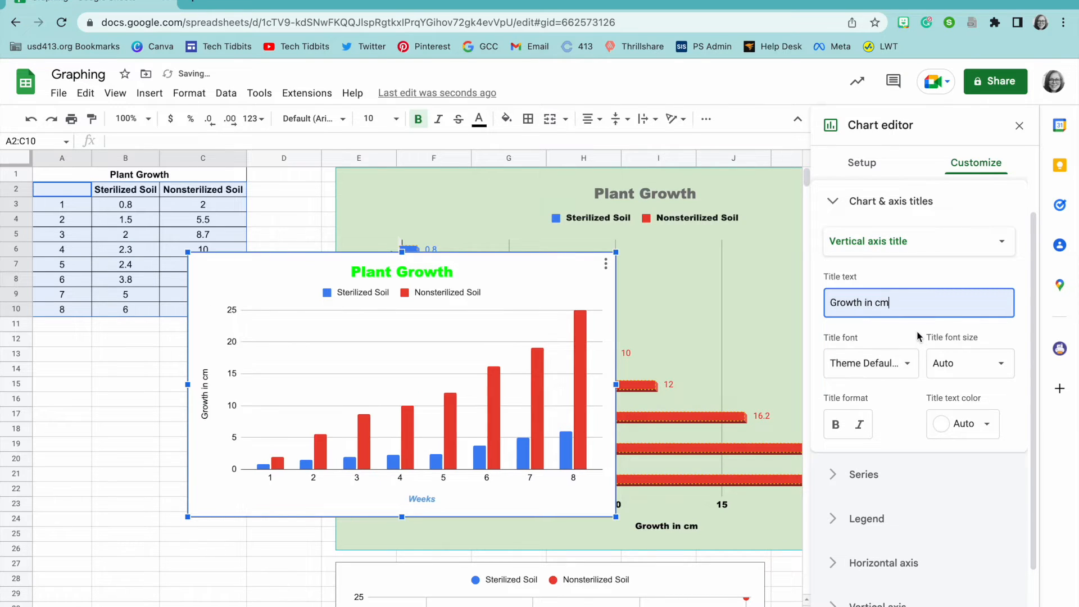
{"action": "left_click", "coordinate": [877, 366]}
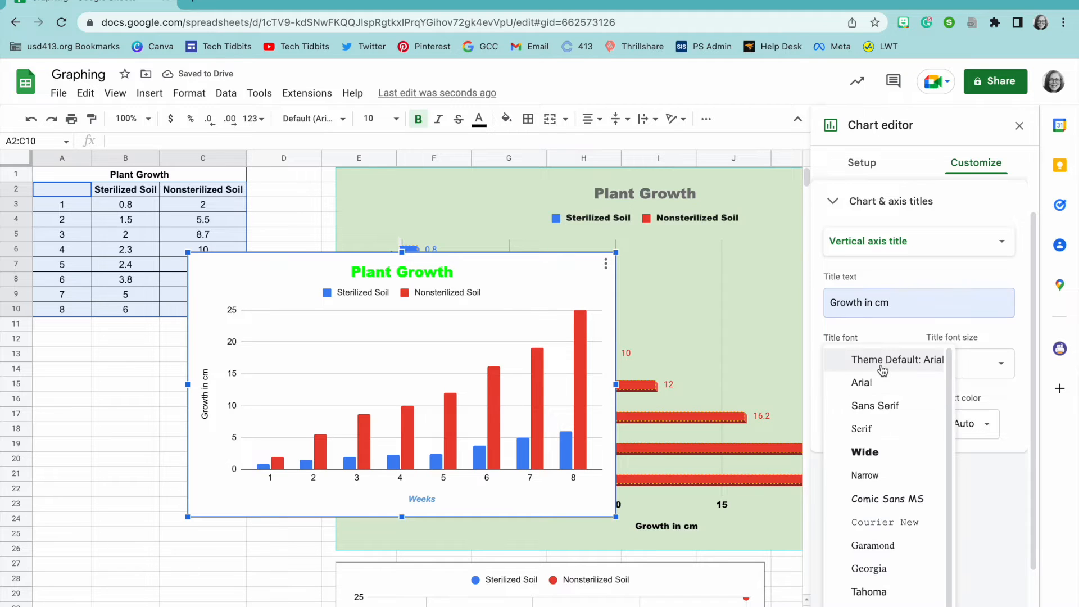
{"action": "left_click", "coordinate": [869, 429]}
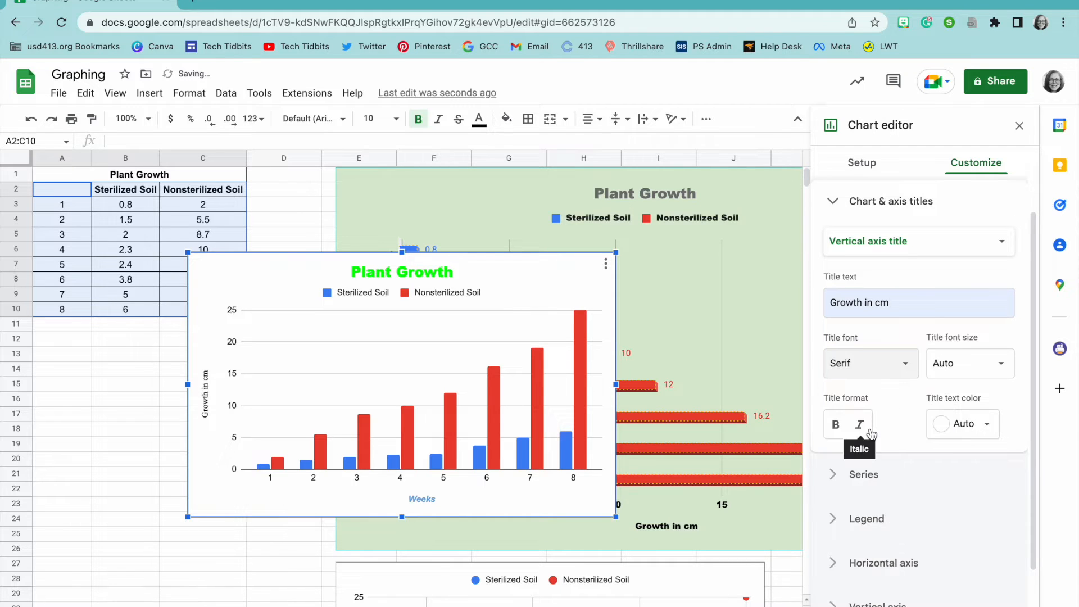
{"action": "left_click", "coordinate": [956, 424]}
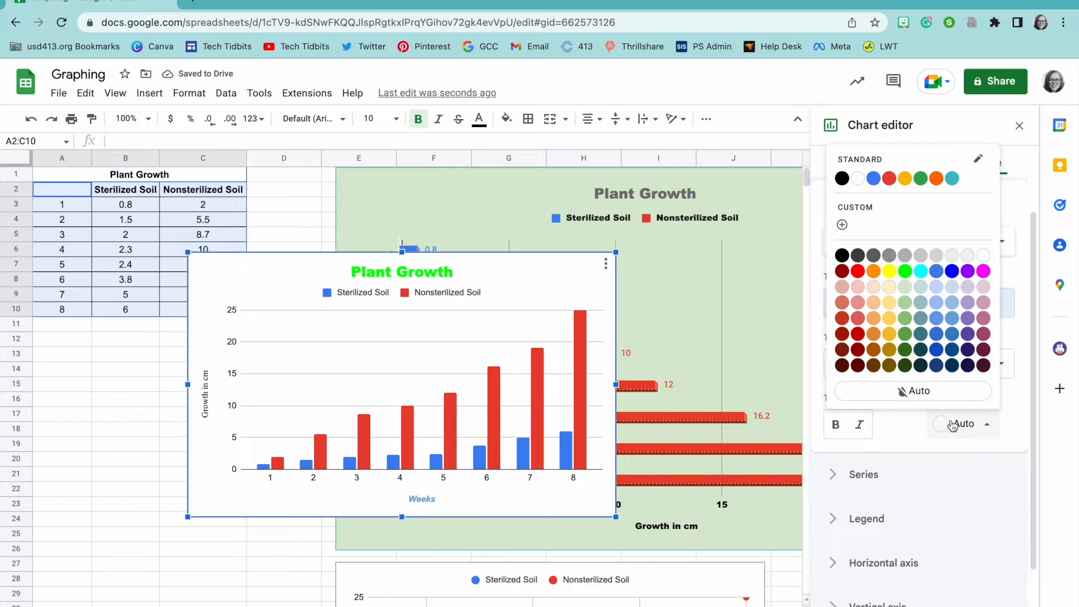
{"action": "left_click", "coordinate": [984, 270]}
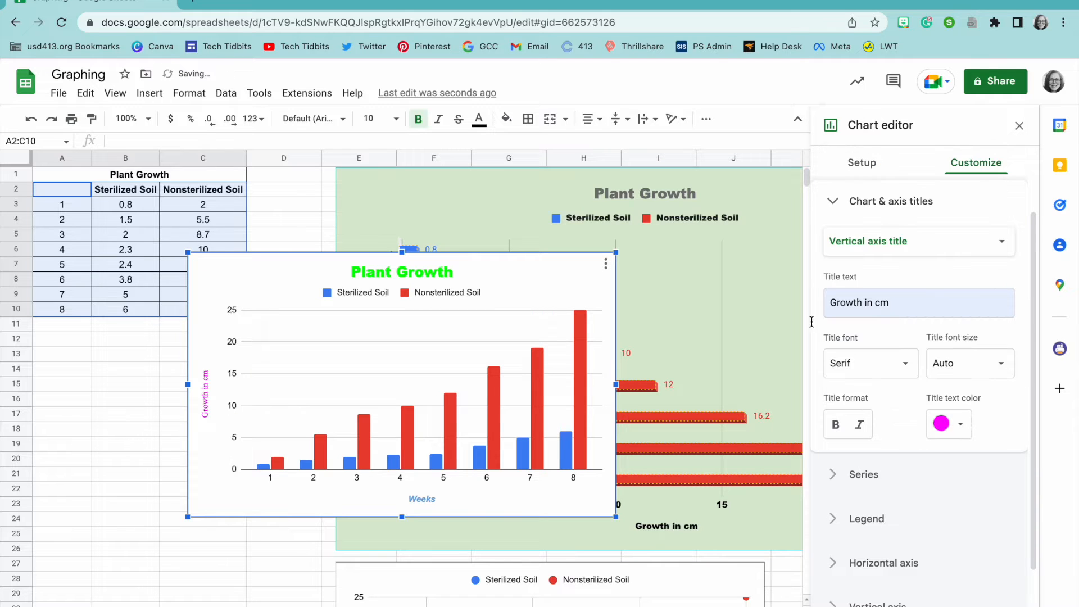
{"action": "left_click_drag", "start_coordinate": [499, 254], "coordinate": [623, 241]}
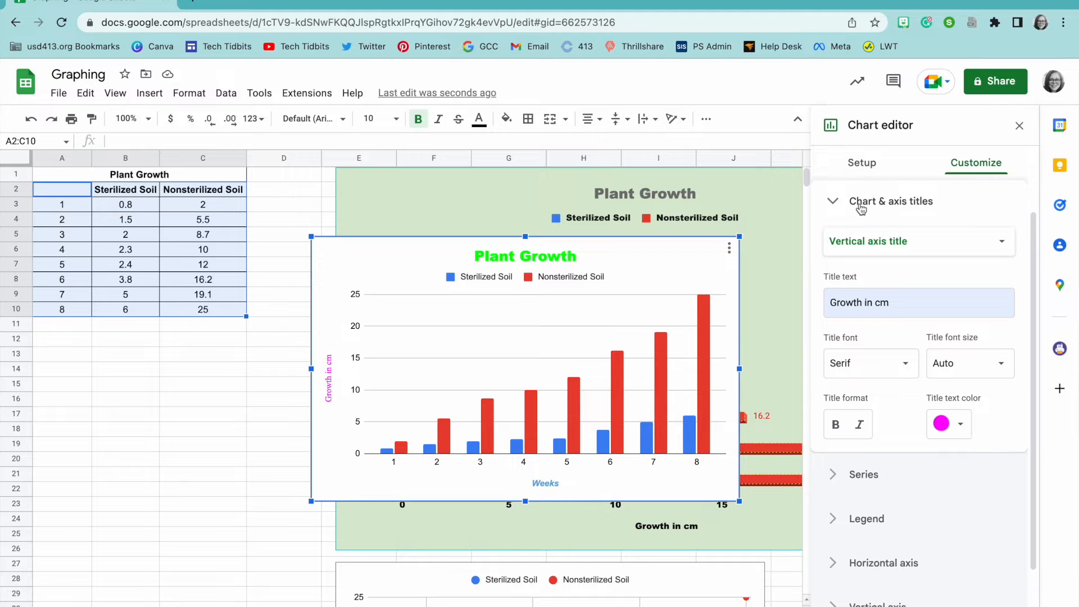
Step: Give the chart a yellow background, red border and 3D columns
{"action": "left_click", "coordinate": [843, 211]}
{"action": "left_click", "coordinate": [875, 203]}
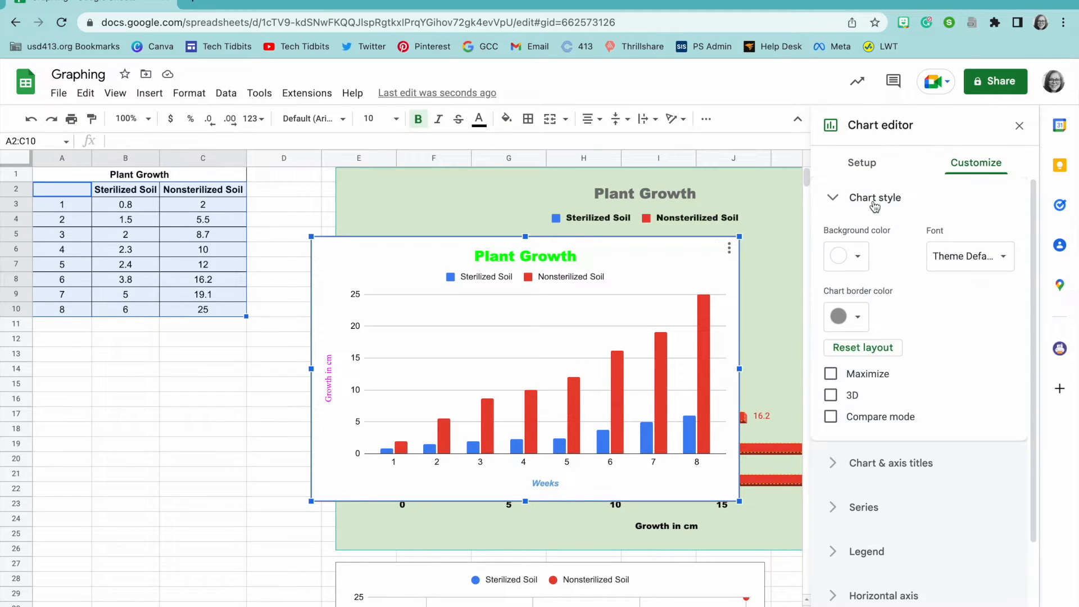
{"action": "left_click", "coordinate": [857, 257]}
{"action": "left_click", "coordinate": [904, 304]}
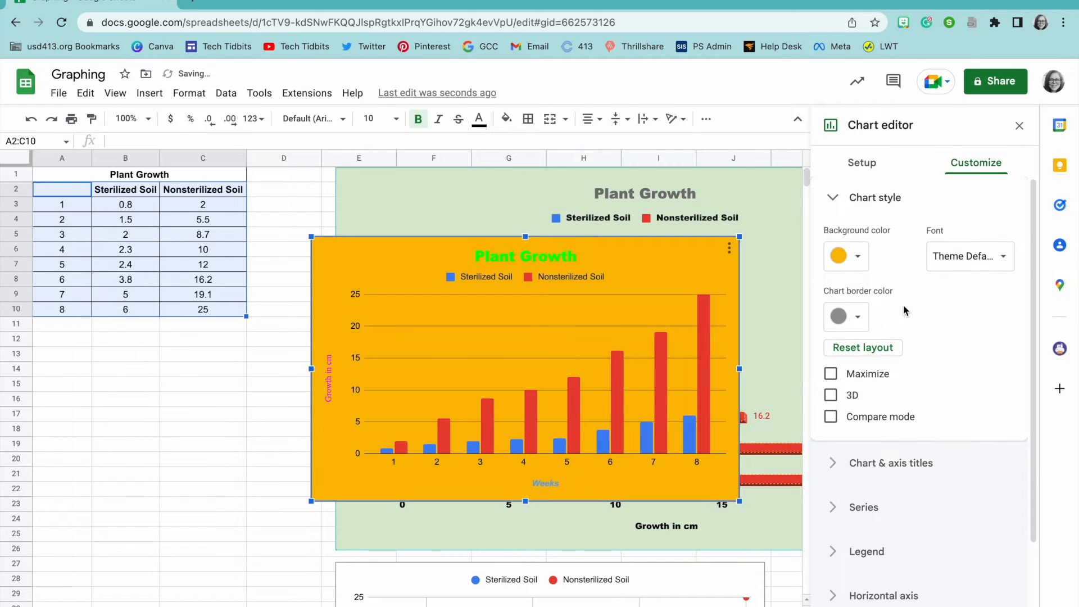
{"action": "left_click", "coordinate": [859, 318]}
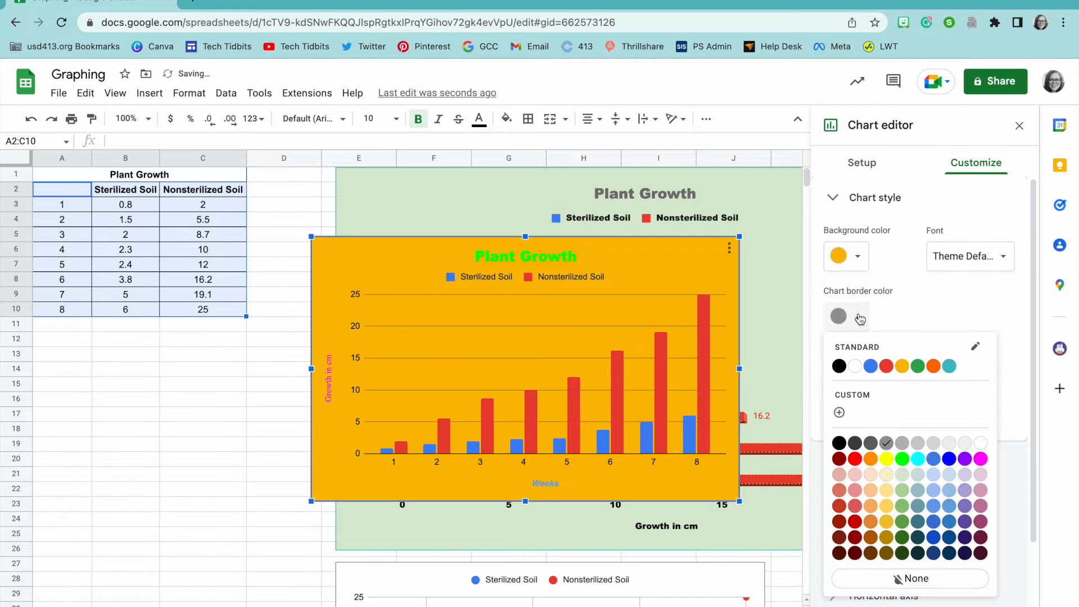
{"action": "left_click", "coordinate": [887, 366]}
{"action": "left_click", "coordinate": [843, 396]}
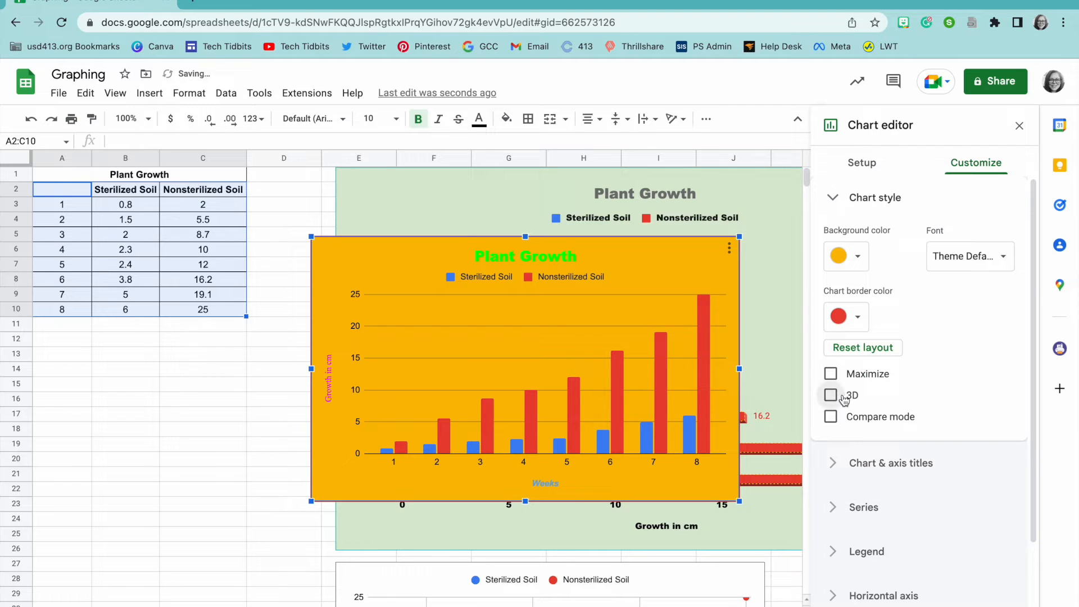
Step: Set the chart font to Sans Serif and move the chart down-left below the table
{"action": "left_click", "coordinate": [833, 420]}
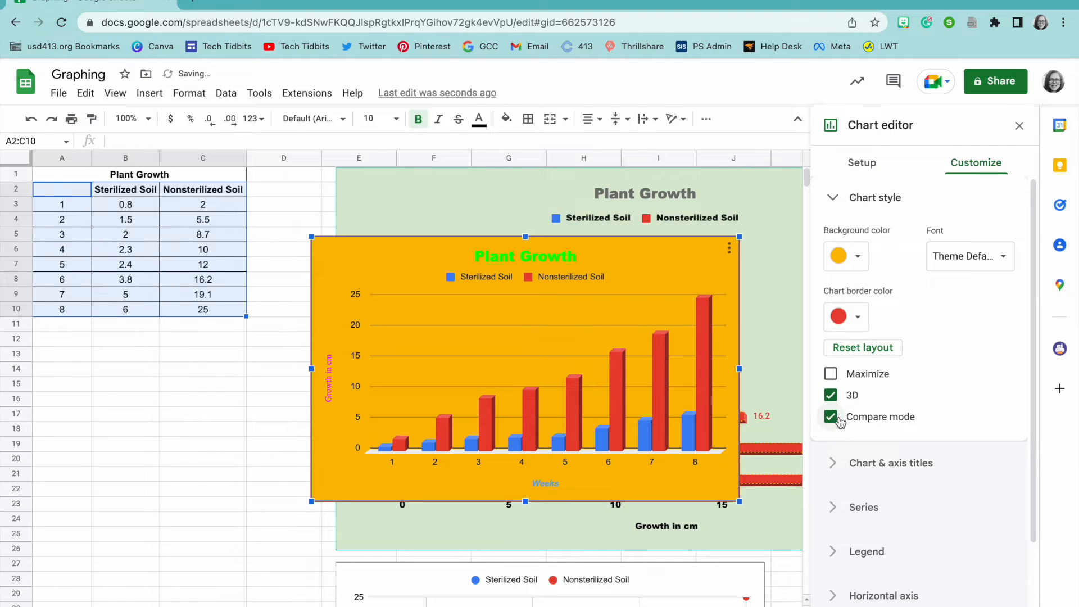
{"action": "left_click", "coordinate": [834, 419]}
{"action": "left_click", "coordinate": [841, 374]}
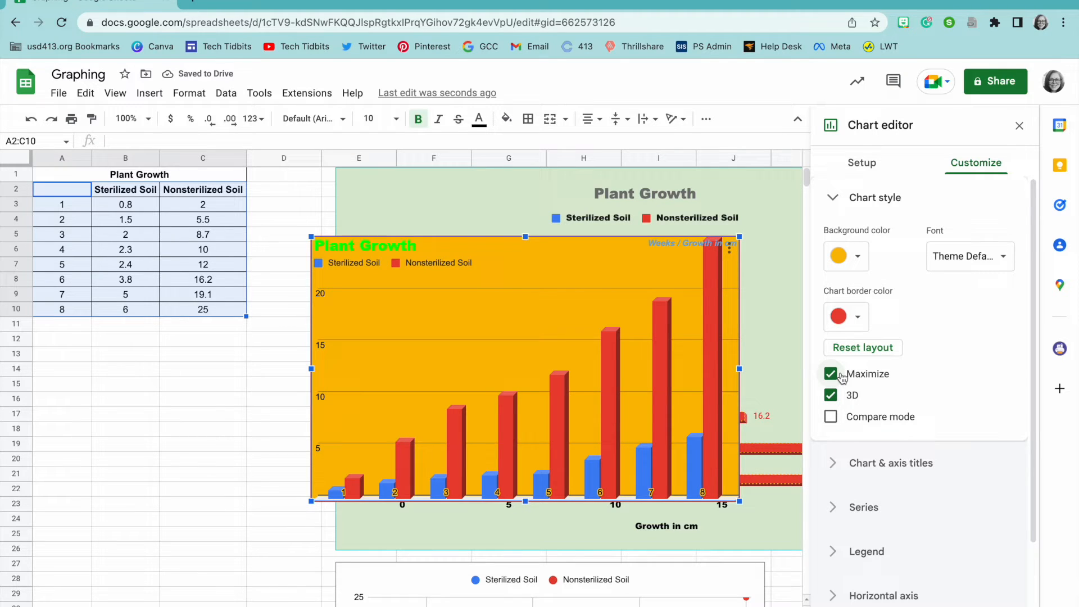
{"action": "left_click", "coordinate": [841, 374]}
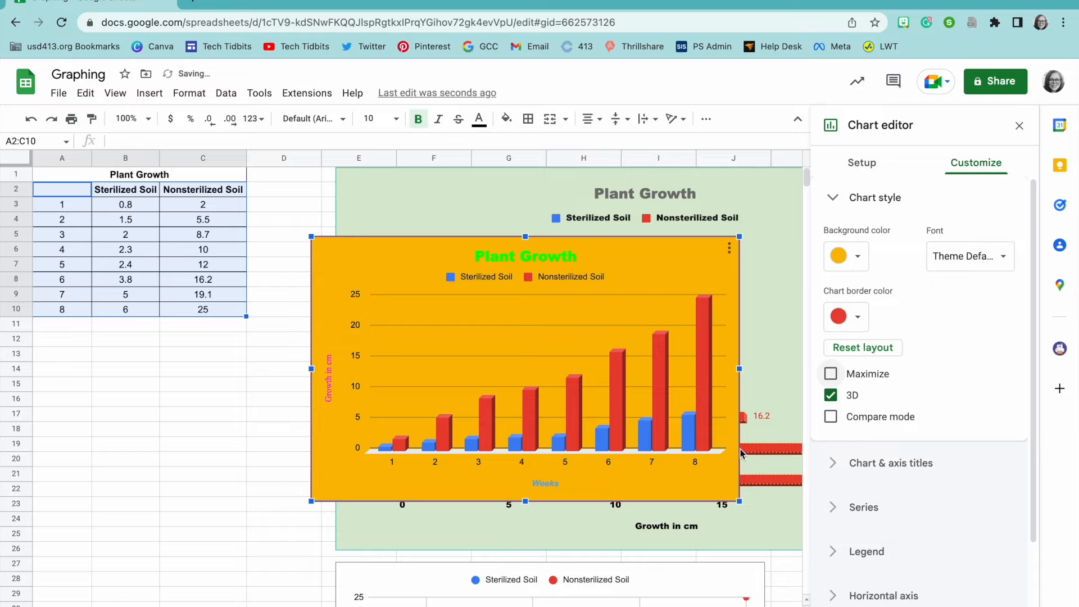
{"action": "left_click", "coordinate": [993, 265]}
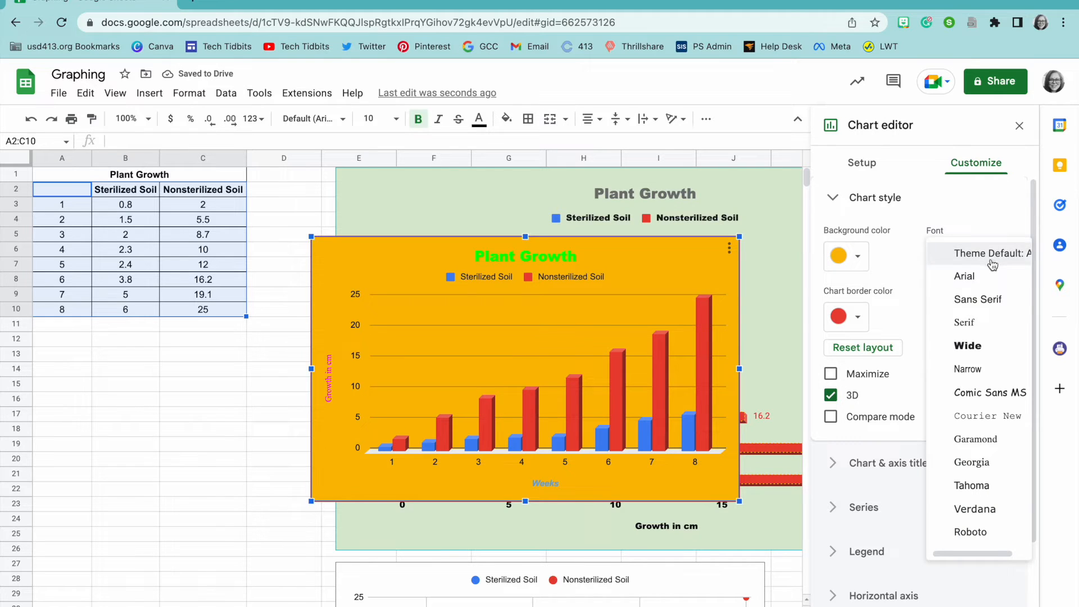
{"action": "left_click", "coordinate": [988, 298]}
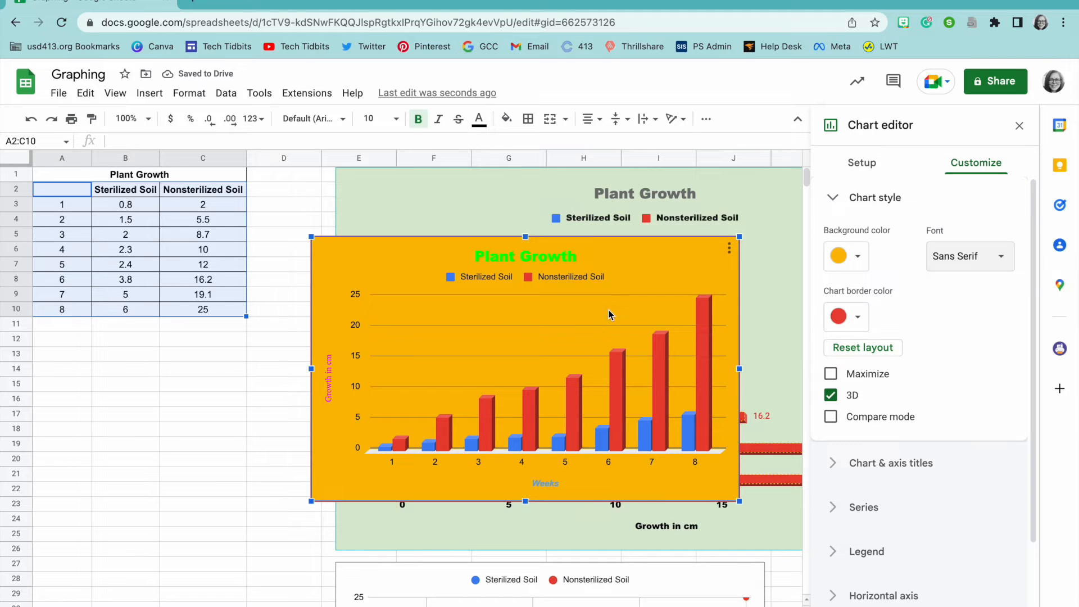
{"action": "left_click_drag", "start_coordinate": [640, 245], "coordinate": [371, 347]}
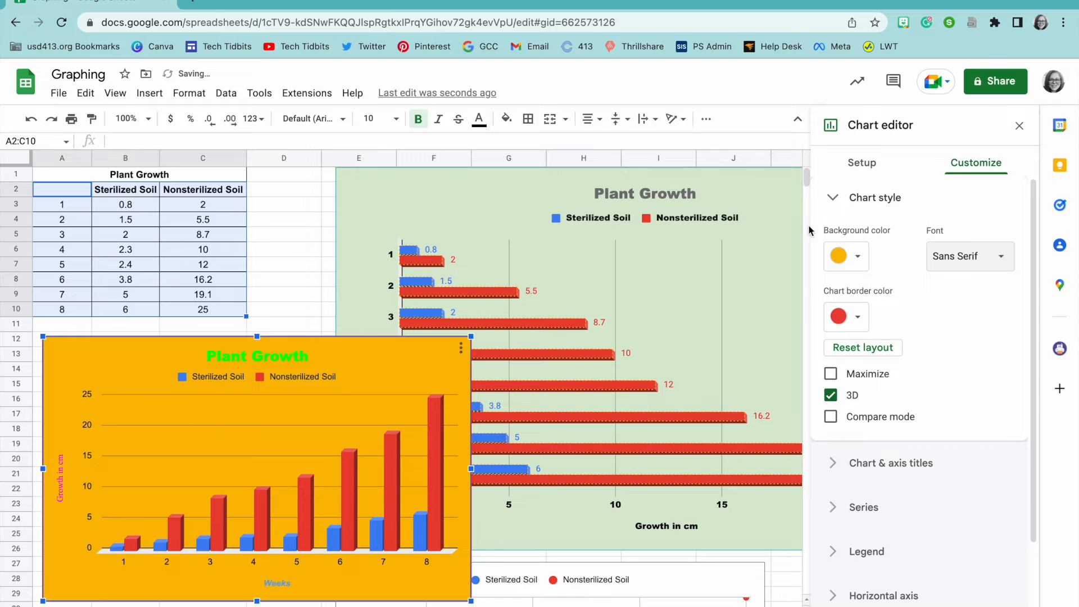
{"action": "left_click", "coordinate": [1020, 130]}
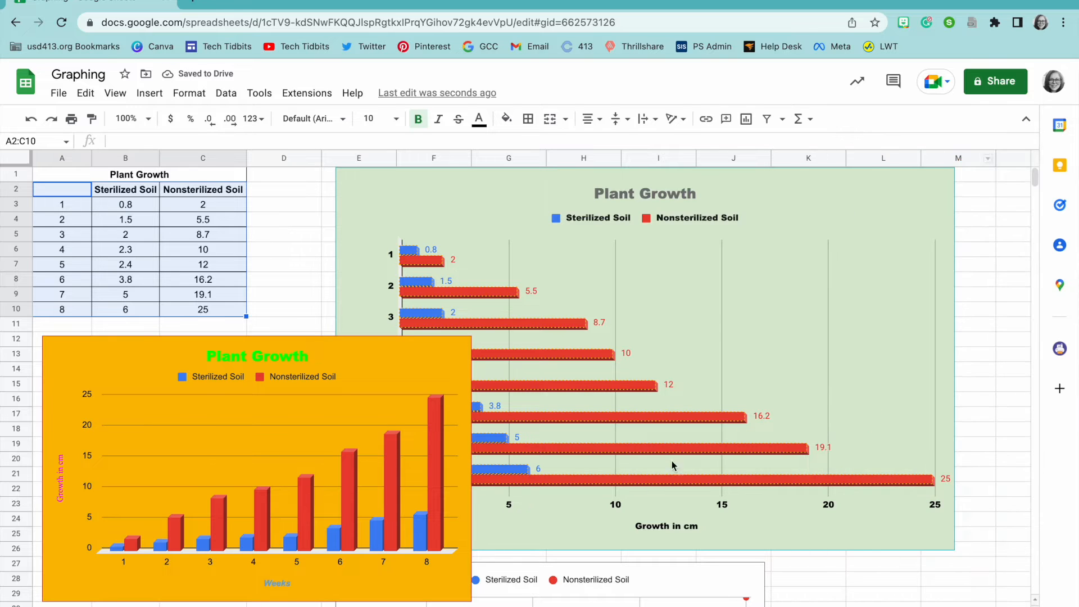
{"action": "scroll", "coordinate": [664, 447], "scroll_direction": "down", "scroll_amount": 1}
{"action": "scroll", "coordinate": [669, 448], "scroll_direction": "up", "scroll_amount": 1}
{"action": "scroll", "coordinate": [714, 578], "scroll_direction": "down", "scroll_amount": 4}
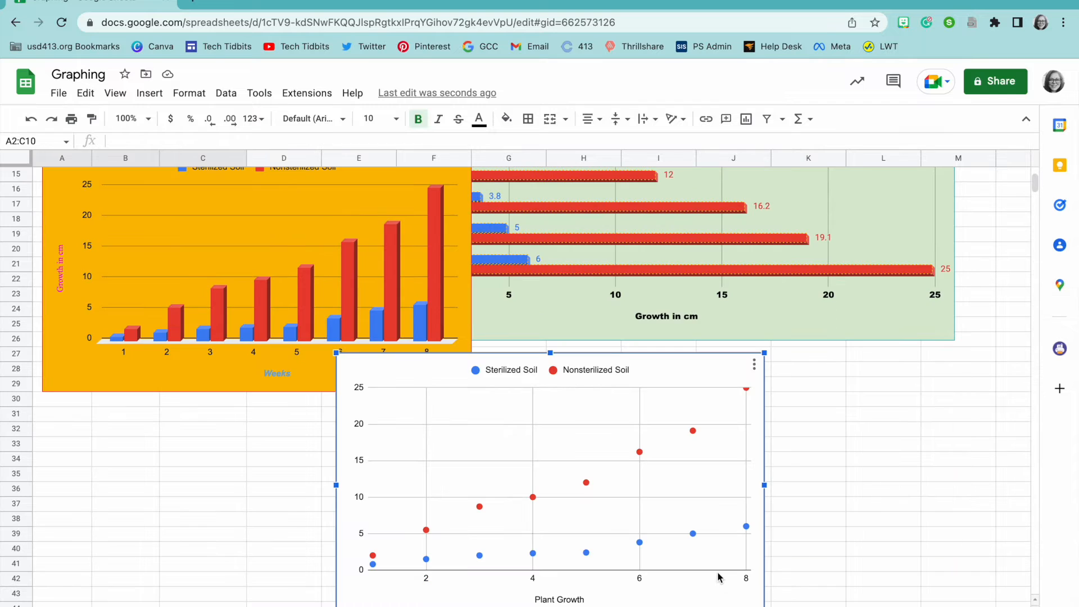
{"action": "left_click_drag", "start_coordinate": [718, 382], "coordinate": [985, 386]}
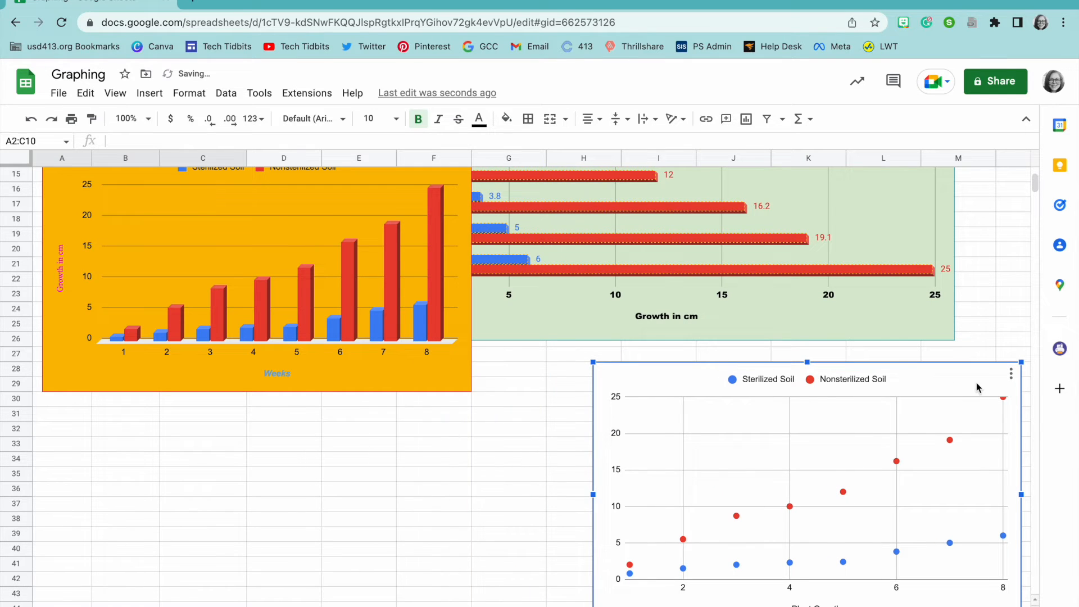
{"action": "left_click", "coordinate": [381, 309]}
{"action": "left_click_drag", "start_coordinate": [341, 369], "coordinate": [336, 606]}
{"action": "scroll", "coordinate": [337, 393], "scroll_direction": "down", "scroll_amount": 5}
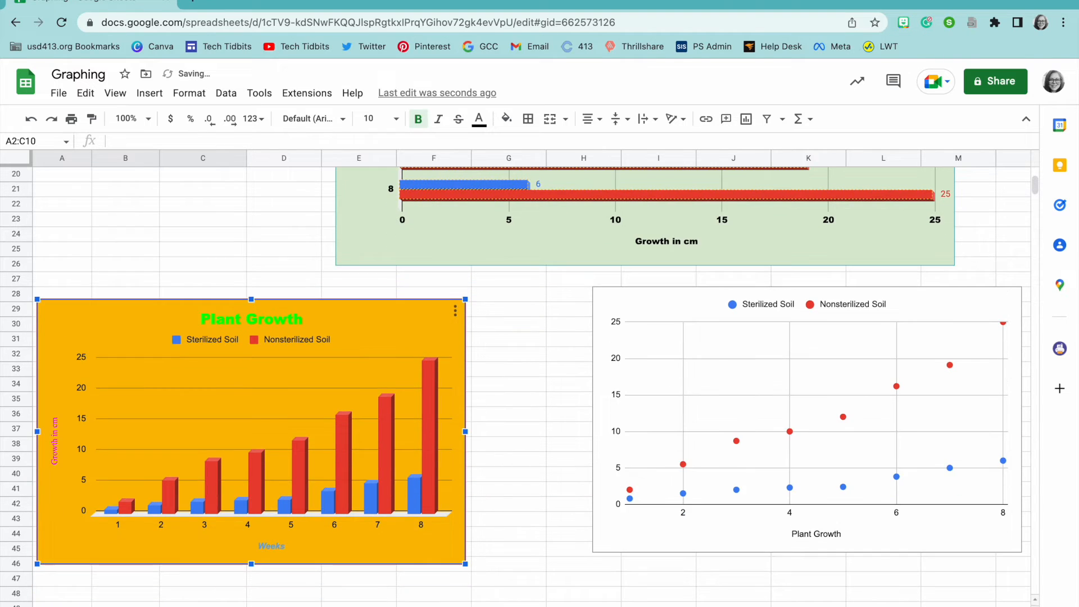
{"action": "left_click", "coordinate": [157, 121]}
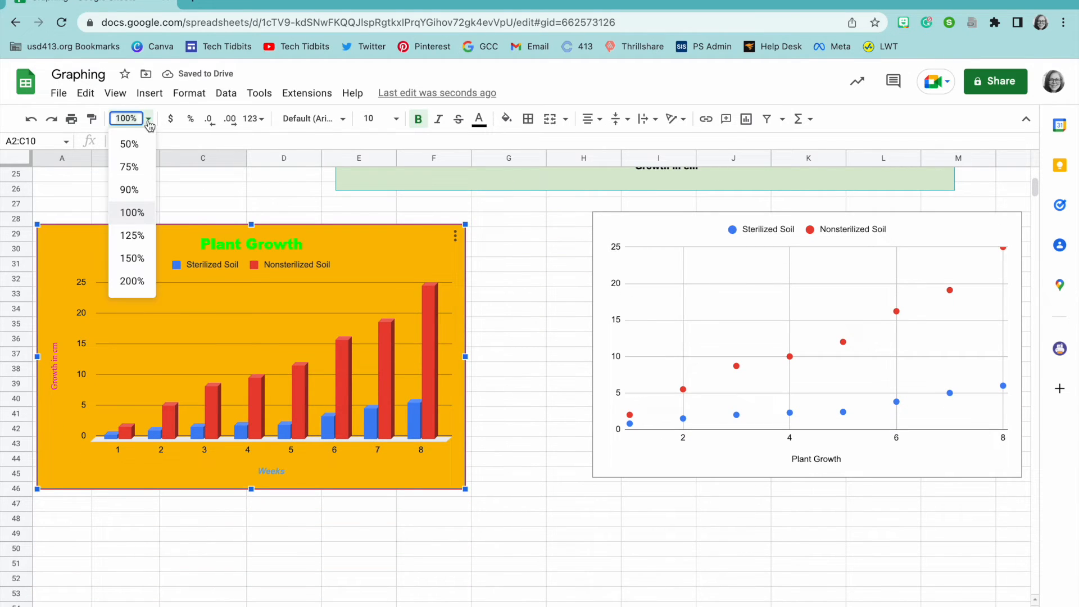
{"action": "left_click", "coordinate": [138, 164]}
{"action": "scroll", "coordinate": [318, 223], "scroll_direction": "up", "scroll_amount": 10}
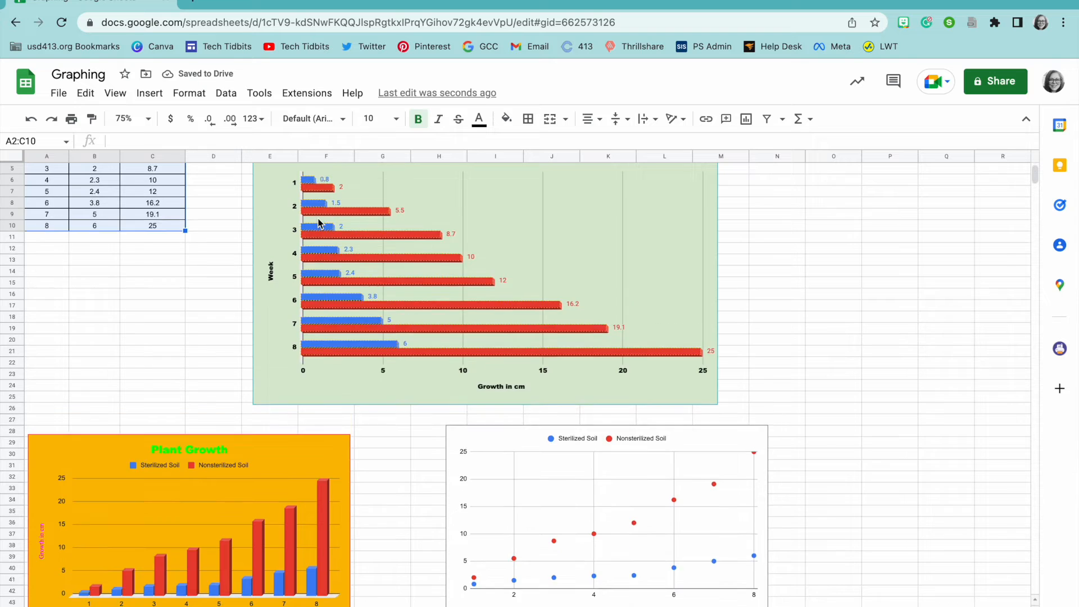
{"action": "scroll", "coordinate": [318, 223], "scroll_direction": "down", "scroll_amount": 4}
{"action": "scroll", "coordinate": [318, 223], "scroll_direction": "down", "scroll_amount": 1}
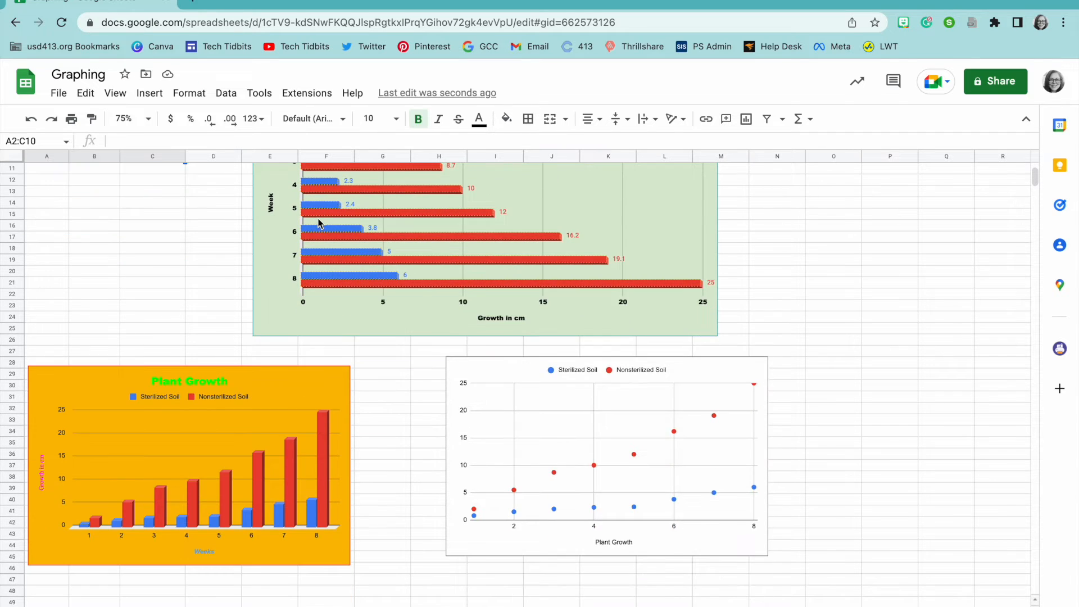
{"action": "scroll", "coordinate": [318, 223], "scroll_direction": "up", "scroll_amount": 2}
{"action": "scroll", "coordinate": [319, 224], "scroll_direction": "up", "scroll_amount": 3}
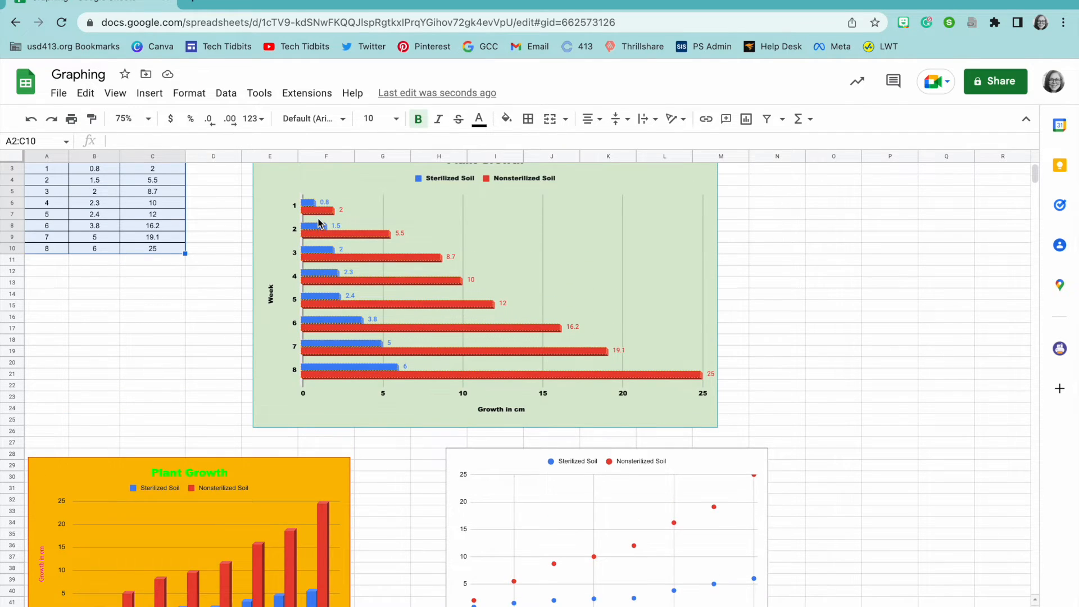
{"action": "scroll", "coordinate": [318, 223], "scroll_direction": "down", "scroll_amount": 3}
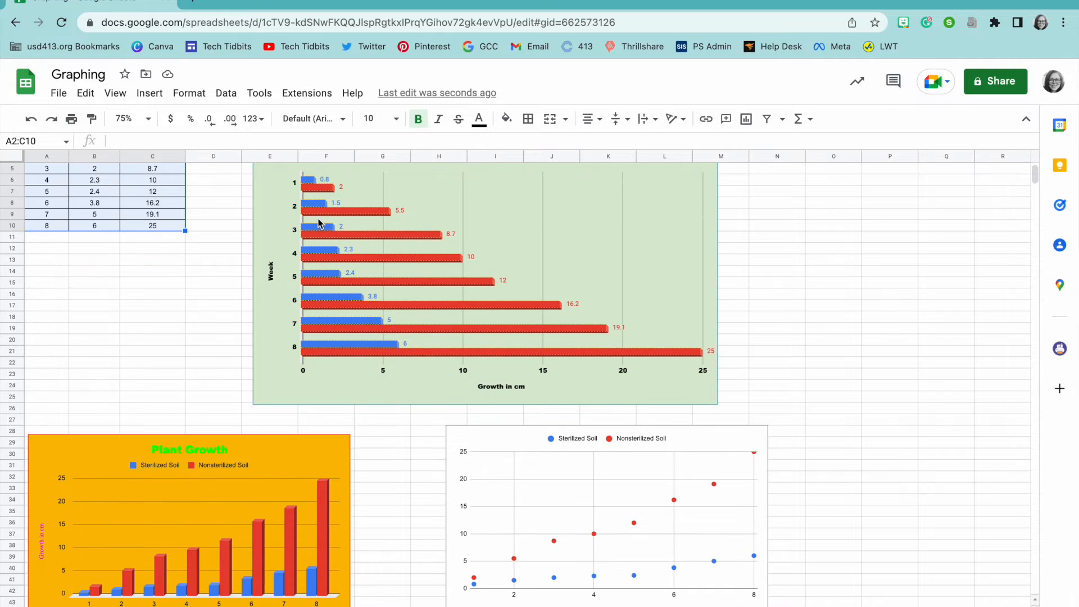
{"action": "scroll", "coordinate": [549, 423], "scroll_direction": "down", "scroll_amount": 3}
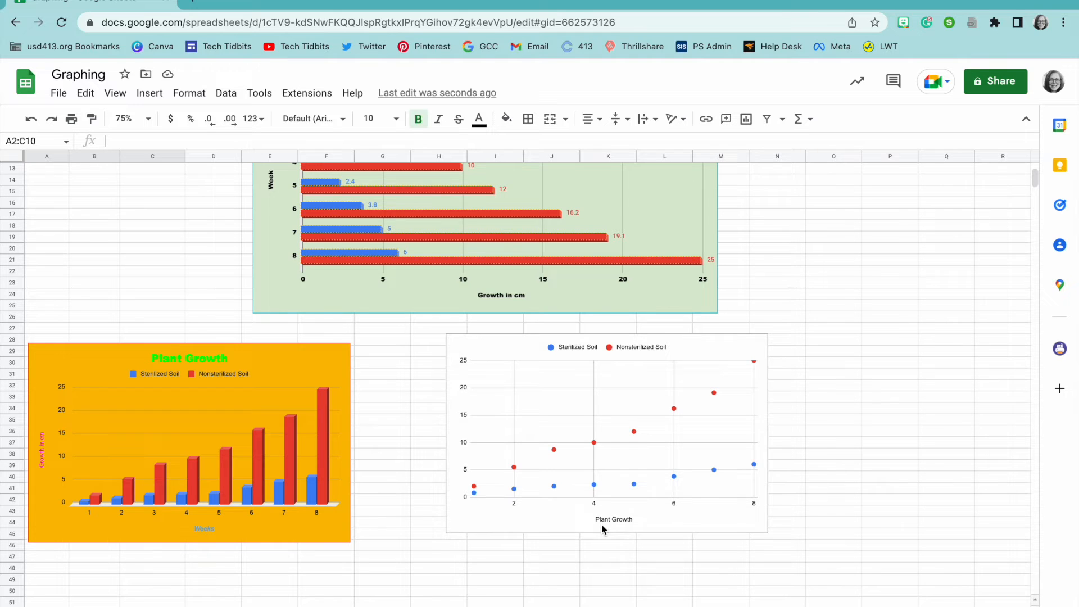
{"action": "scroll", "coordinate": [602, 524], "scroll_direction": "up", "scroll_amount": 6}
{"action": "scroll", "coordinate": [601, 524], "scroll_direction": "left", "scroll_amount": 2}
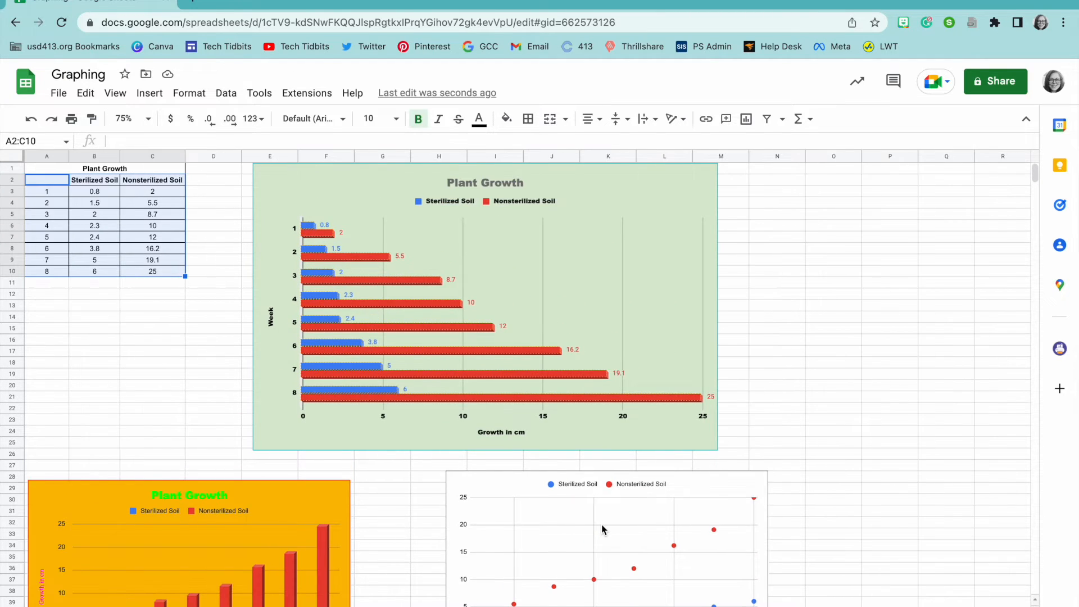
{"action": "scroll", "coordinate": [602, 525], "scroll_direction": "down", "scroll_amount": 5}
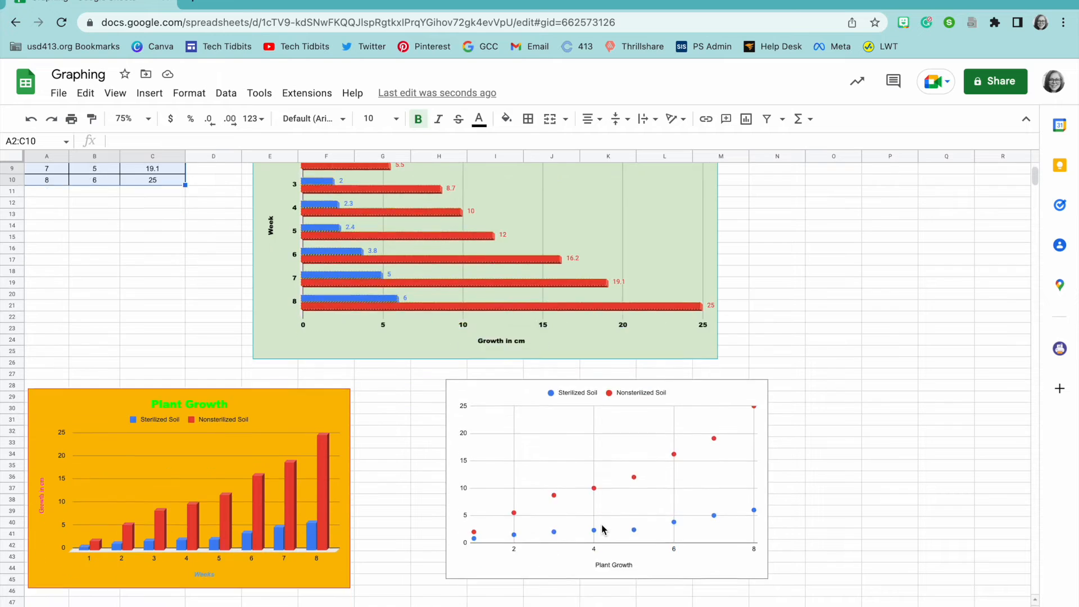
{"action": "scroll", "coordinate": [601, 524], "scroll_direction": "up", "scroll_amount": 5}
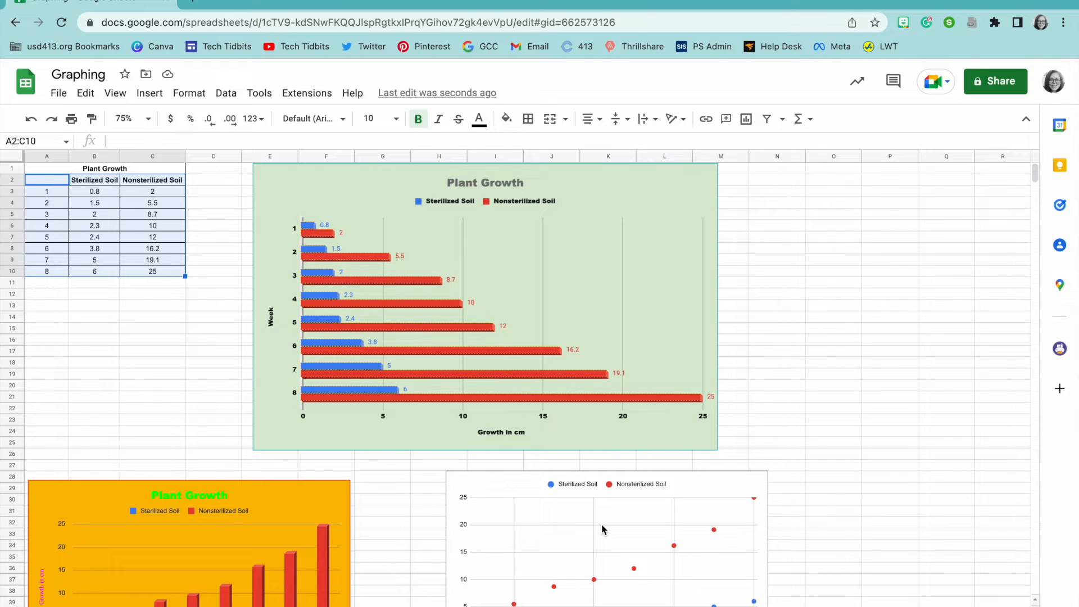
Step: Open the chart editor for the green Plant Growth bar chart
{"action": "left_click", "coordinate": [626, 262]}
{"action": "left_click", "coordinate": [772, 201]}
{"action": "left_click", "coordinate": [563, 210]}
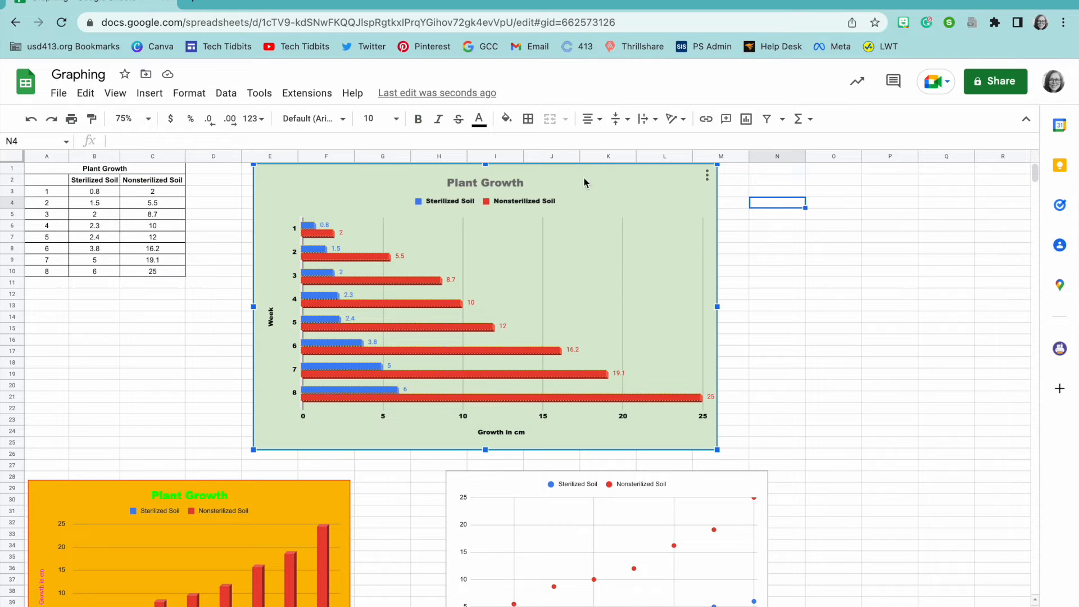
{"action": "left_click", "coordinate": [707, 180]}
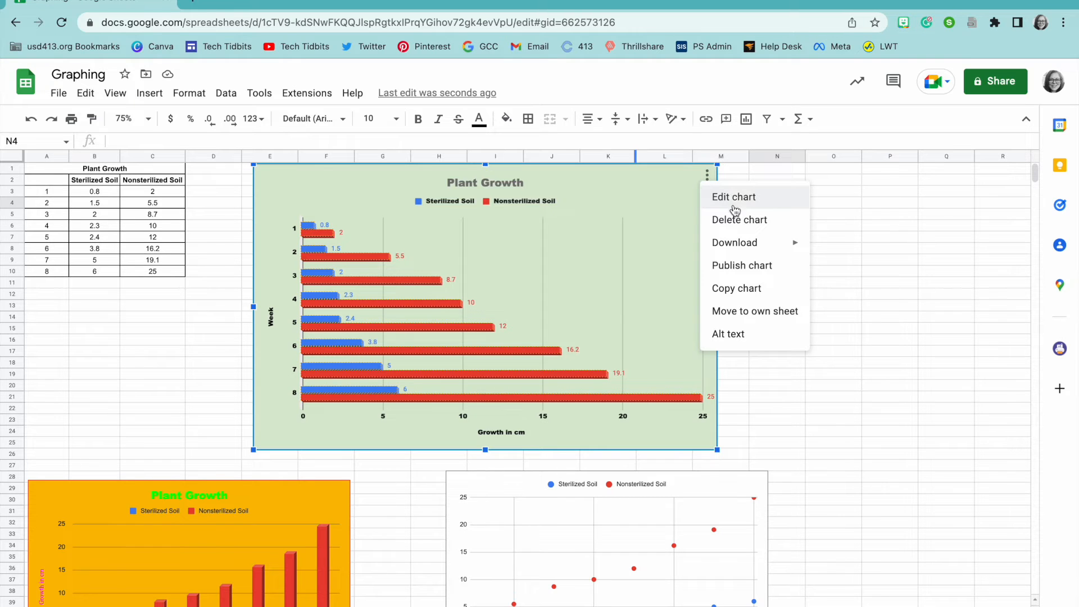
{"action": "mouse_move", "coordinate": [738, 242]}
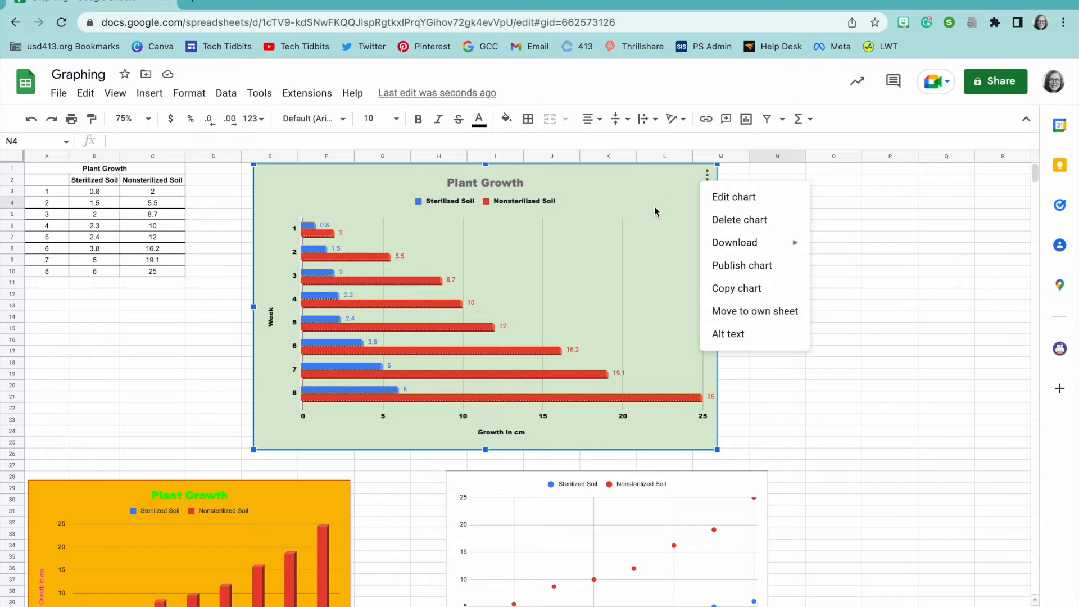
{"action": "left_click", "coordinate": [717, 201]}
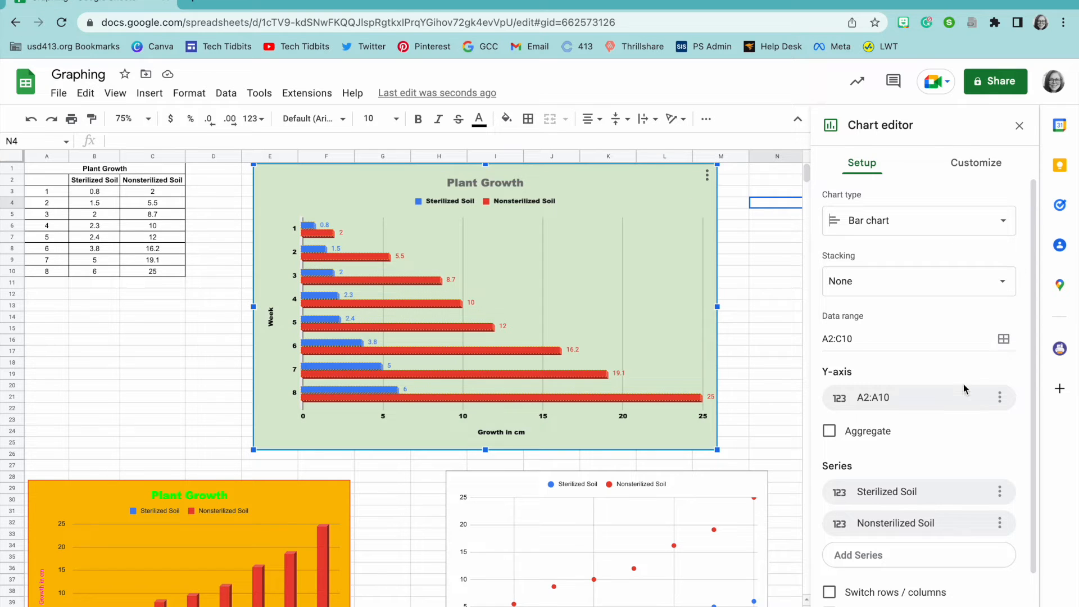
{"action": "scroll", "coordinate": [931, 376], "scroll_direction": "down", "scroll_amount": 2}
{"action": "scroll", "coordinate": [931, 373], "scroll_direction": "up", "scroll_amount": 2}
Step: Switch the chart type to scatter, then back to a plain bar chart
{"action": "left_click", "coordinate": [925, 226]}
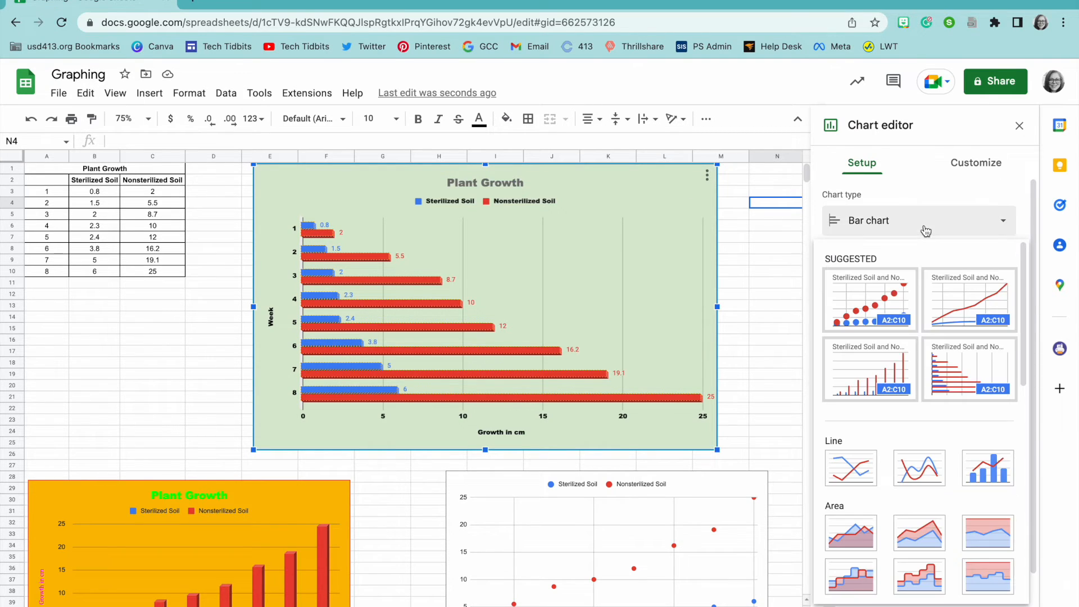
{"action": "left_click", "coordinate": [893, 292]}
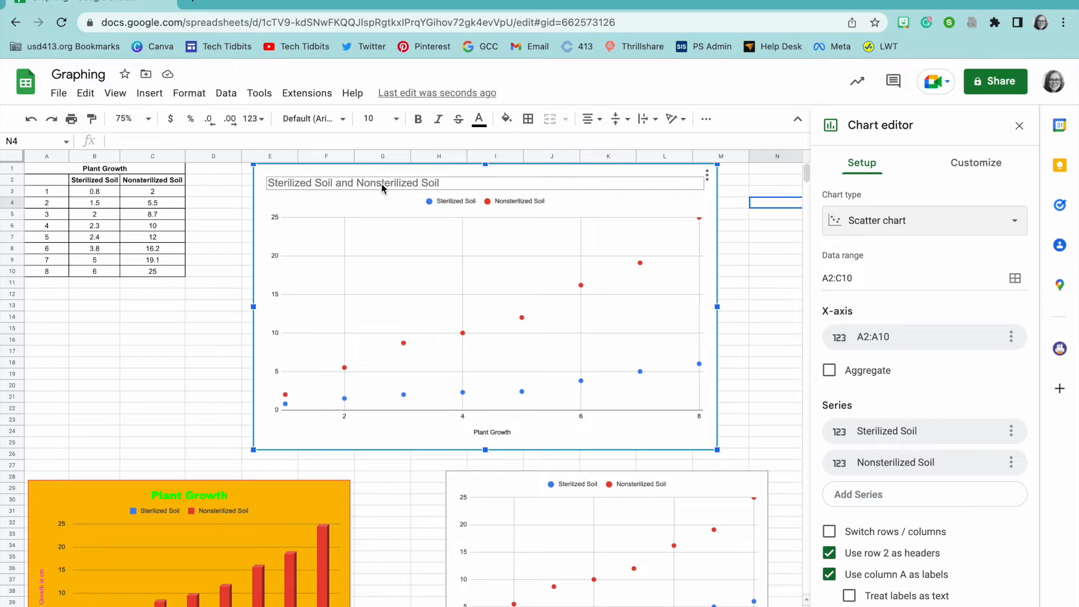
{"action": "left_click", "coordinate": [918, 229]}
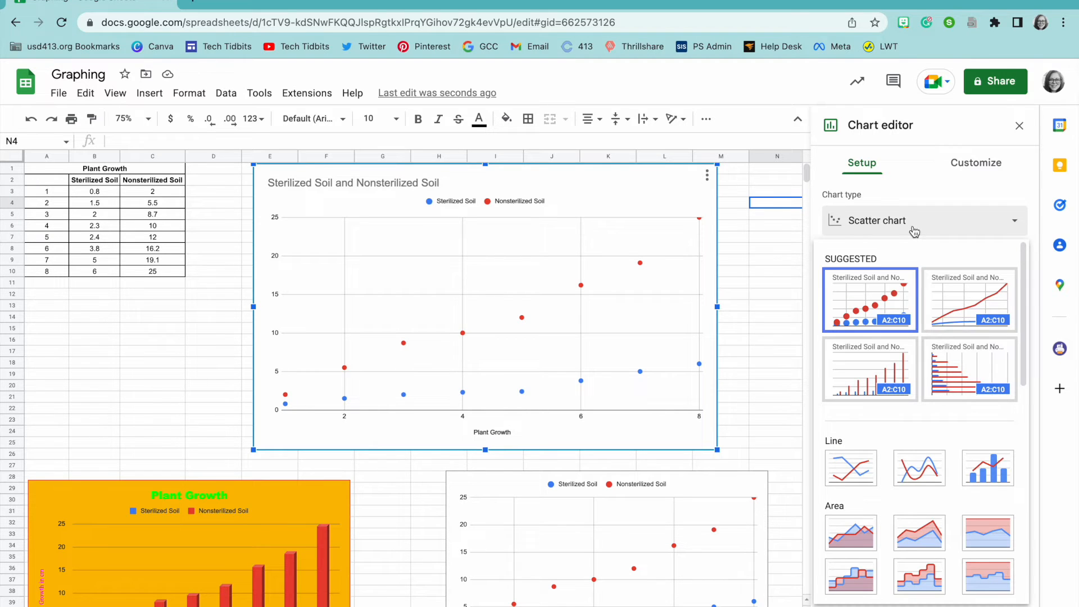
{"action": "left_click", "coordinate": [944, 372]}
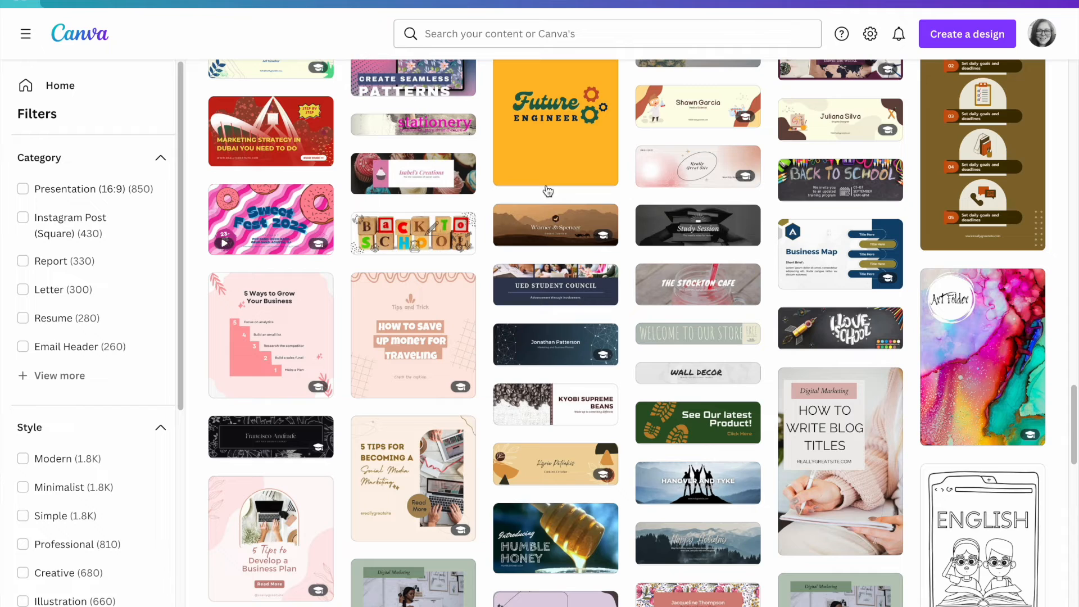
Step: Search Canva templates for 'graph' and open the Blue and Red Modern Sales Analytics Graph template
{"action": "left_click", "coordinate": [489, 33]}
{"action": "type", "text": "g"}
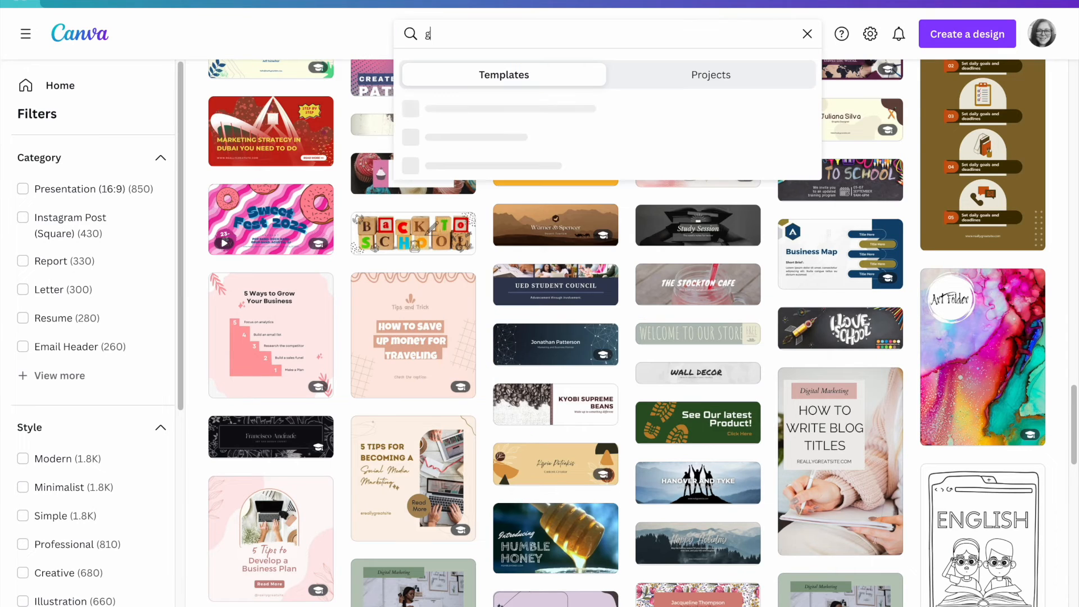
{"action": "type", "text": "raph"}
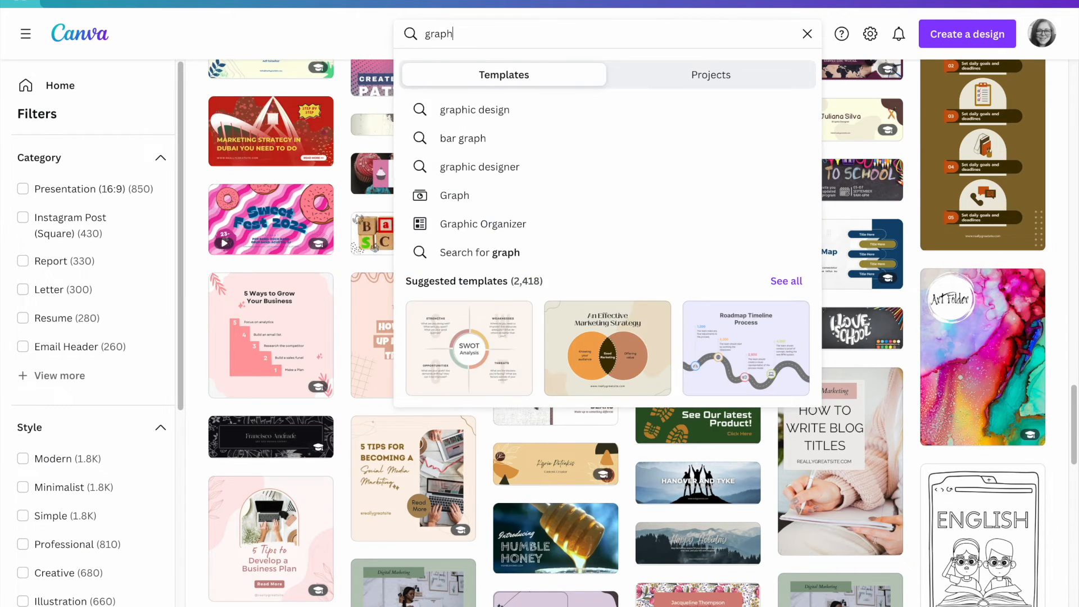
{"action": "key", "text": "Return"}
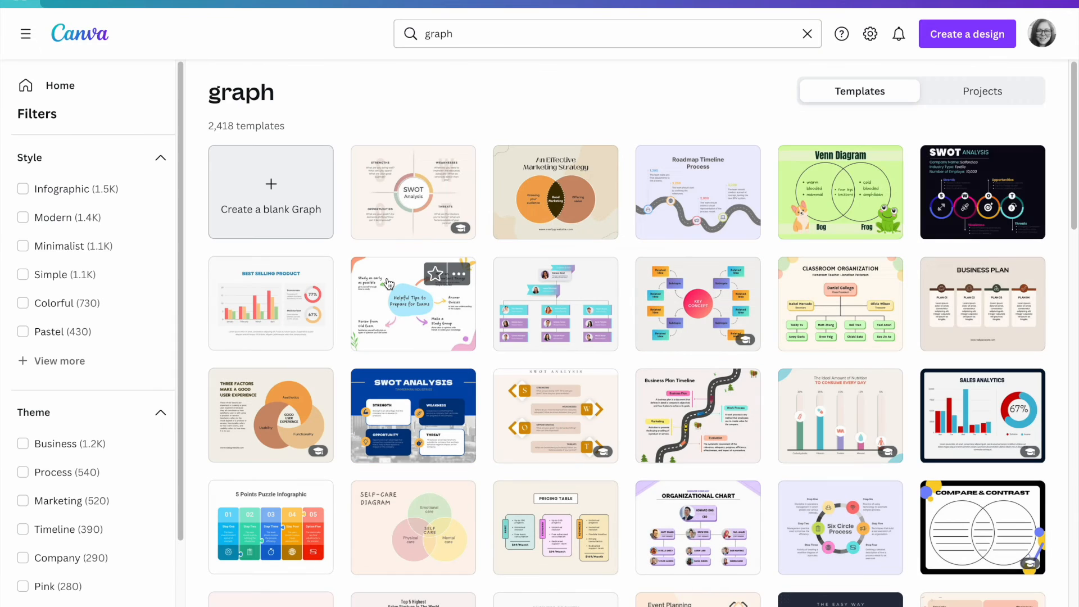
{"action": "scroll", "coordinate": [387, 283], "scroll_direction": "down", "scroll_amount": 3}
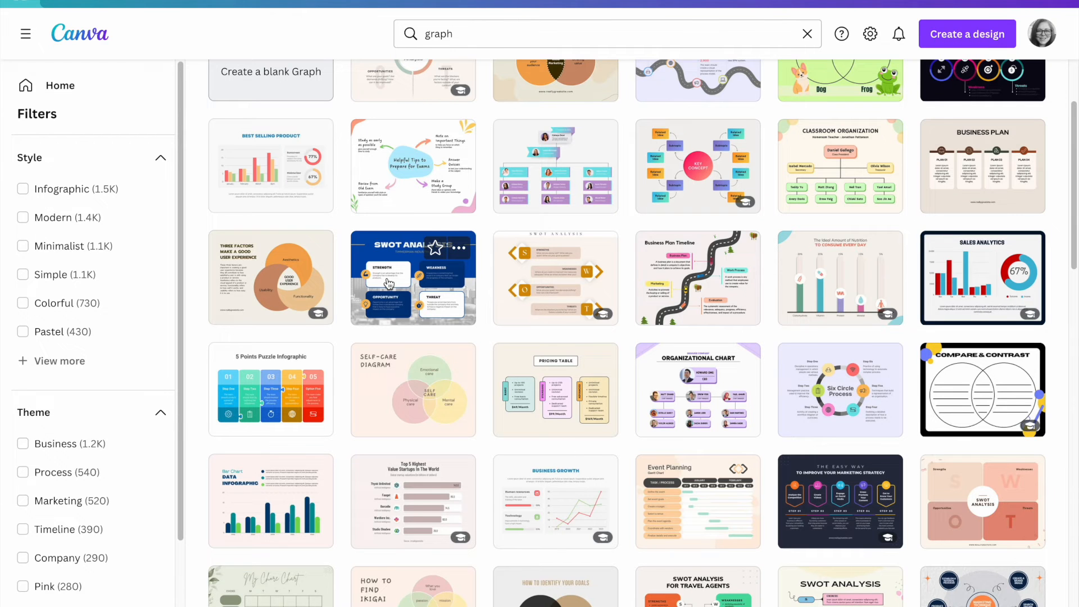
{"action": "scroll", "coordinate": [387, 282], "scroll_direction": "down", "scroll_amount": 3}
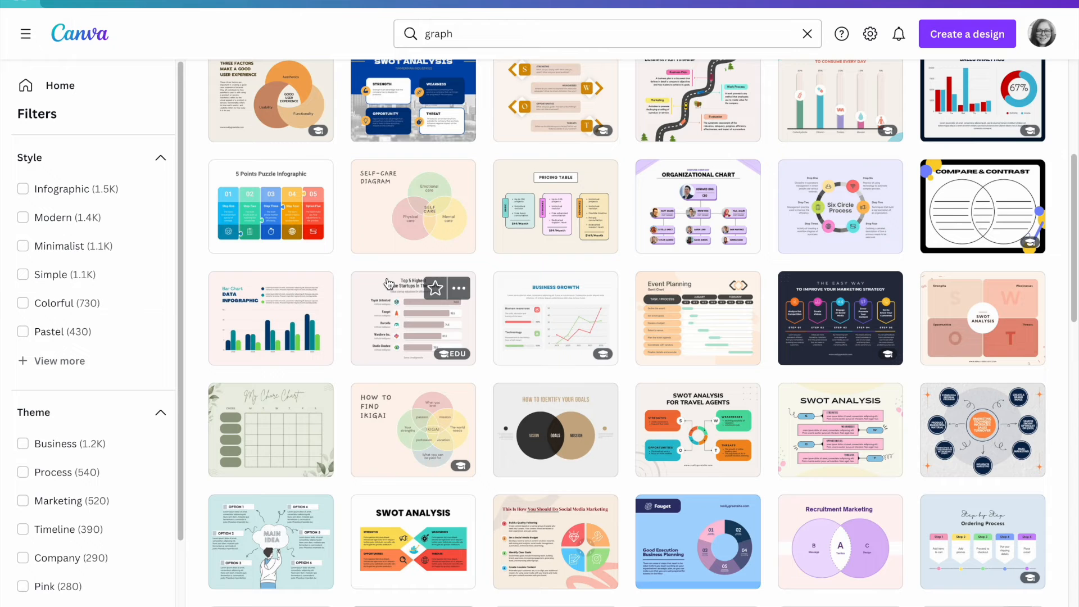
{"action": "scroll", "coordinate": [387, 282], "scroll_direction": "down", "scroll_amount": 1}
{"action": "scroll", "coordinate": [388, 282], "scroll_direction": "up", "scroll_amount": 3}
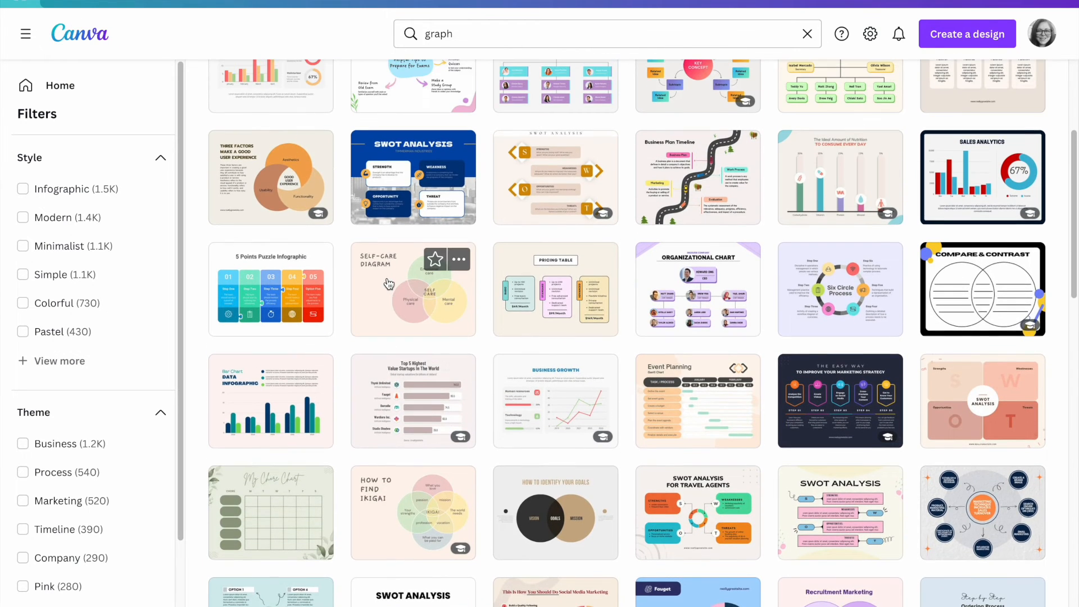
{"action": "left_click", "coordinate": [935, 178]}
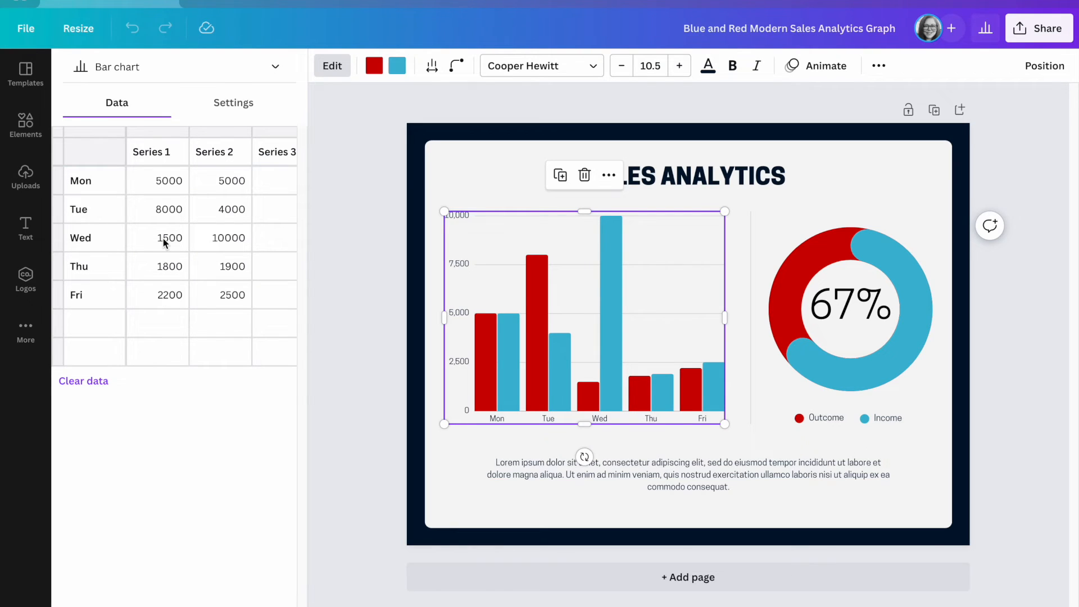
Step: Rename the chart's series headers for sterilized and nonsterilized soil and label rows as weeks 1–8
{"action": "left_click", "coordinate": [161, 153]}
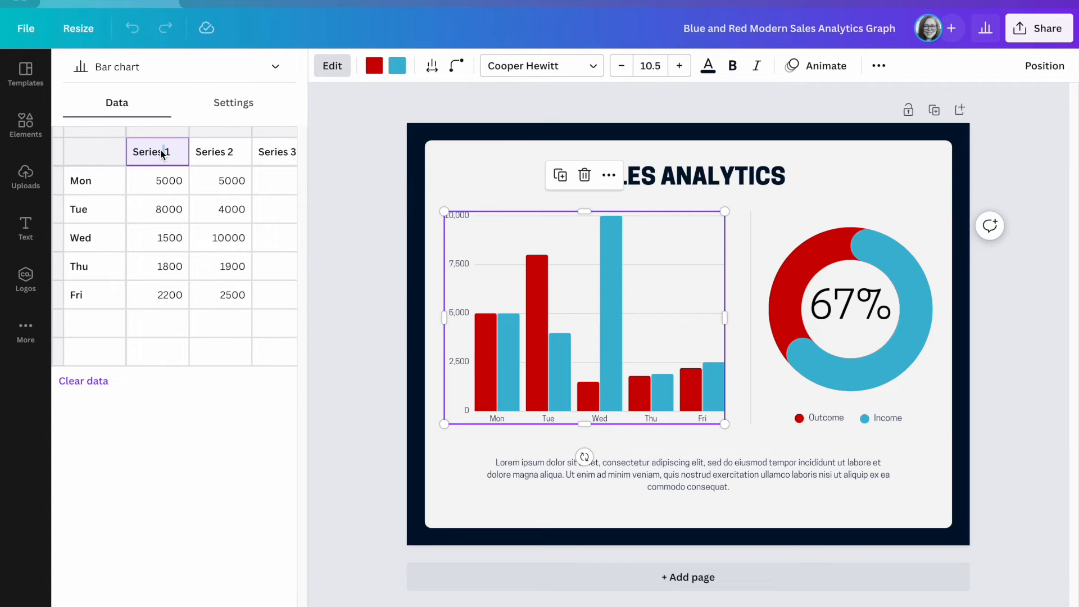
{"action": "type", "text": "Sre"}
{"action": "key", "text": "BackSpace"}
{"action": "key", "text": "BackSpace"}
{"action": "key", "text": "BackSpace"}
{"action": "key", "text": "BackSpace"}
{"action": "key", "text": "BackSpace"}
{"action": "key", "text": "BackSpace"}
{"action": "type", "text": "ized"}
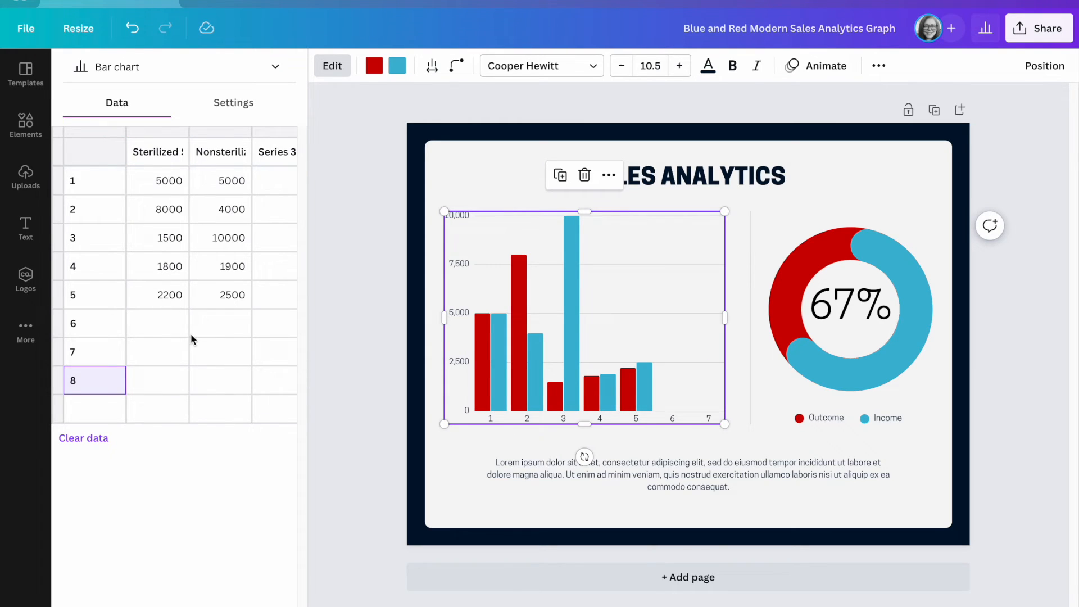
{"action": "left_click", "coordinate": [175, 323]}
Step: Enter the weekly growth values, e.g. 0.8 for week 1, 19.1, and 25.0 for week 8
{"action": "left_click", "coordinate": [164, 183]}
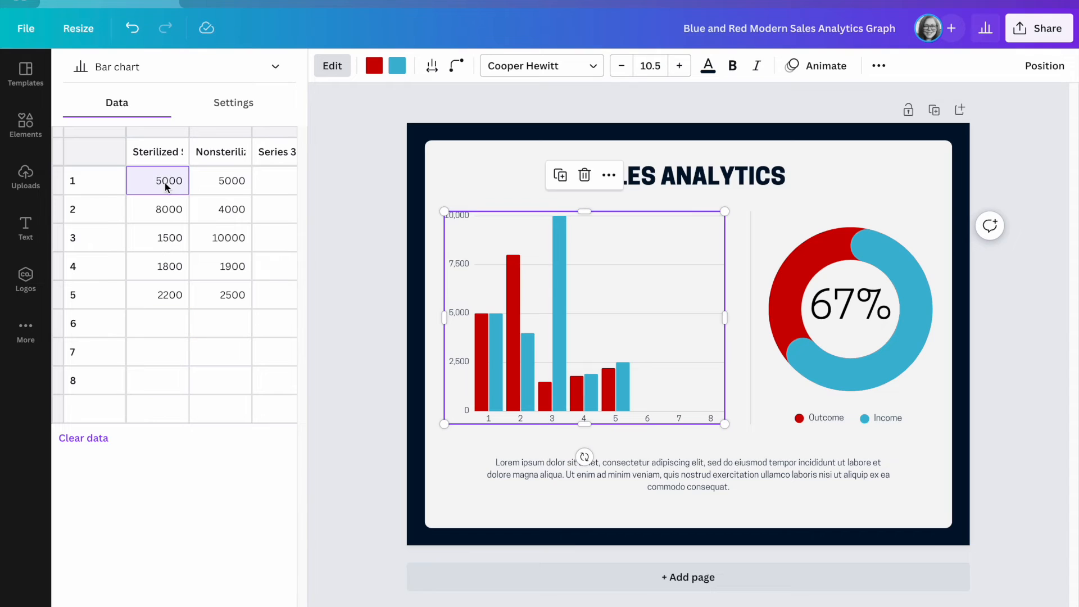
{"action": "type", "text": "10"}
{"action": "key", "text": "BackSpace"}
{"action": "key", "text": "BackSpace"}
{"action": "type", "text": "0.8"}
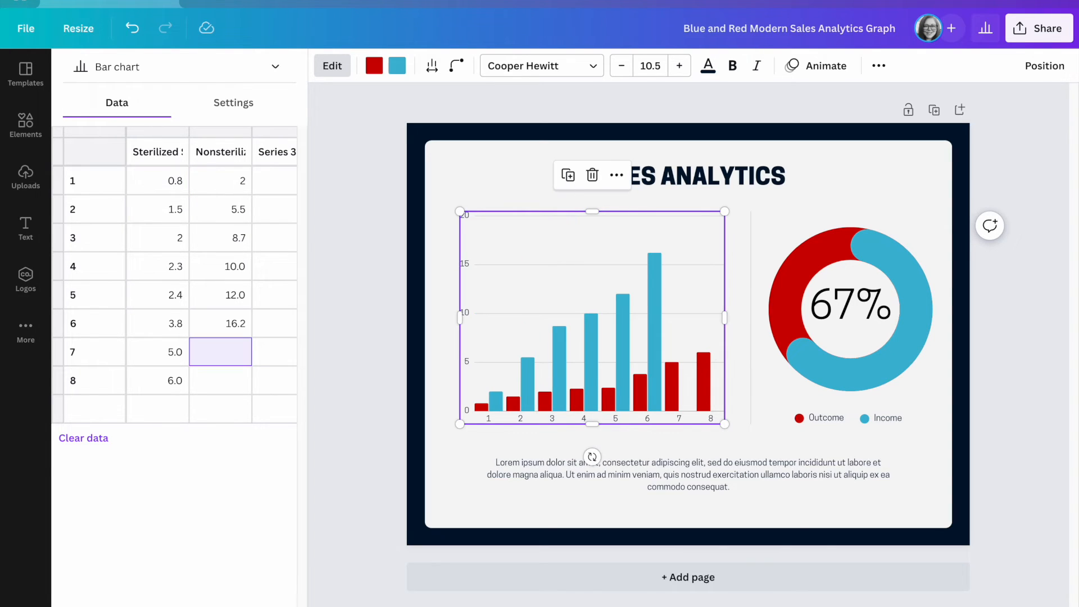
{"action": "type", "text": "1"}
{"action": "type", "text": "9.1"}
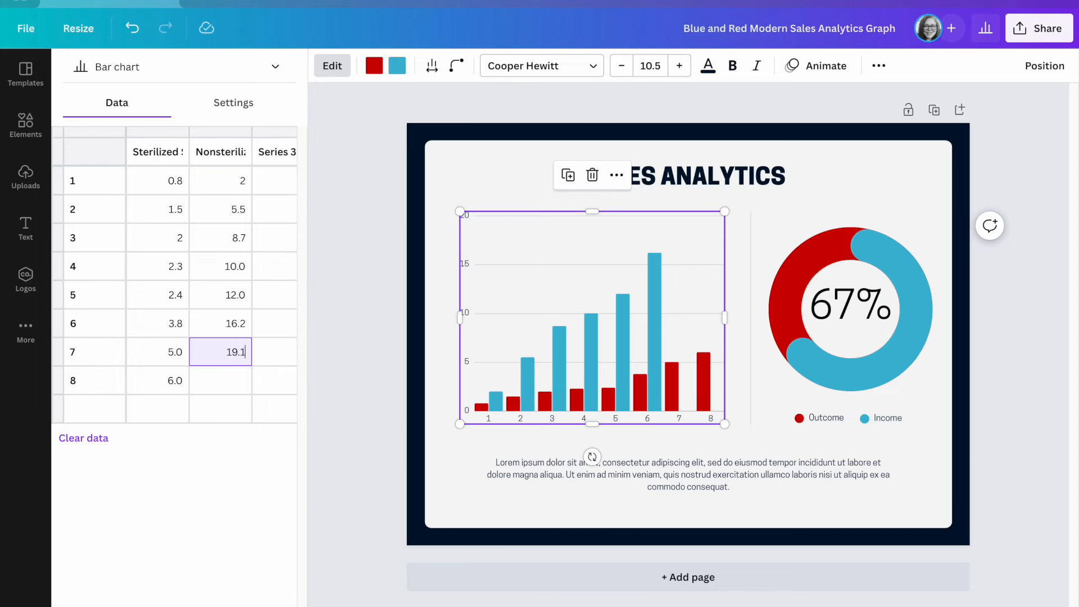
{"action": "key", "text": "Return"}
{"action": "type", "text": "25.0"}
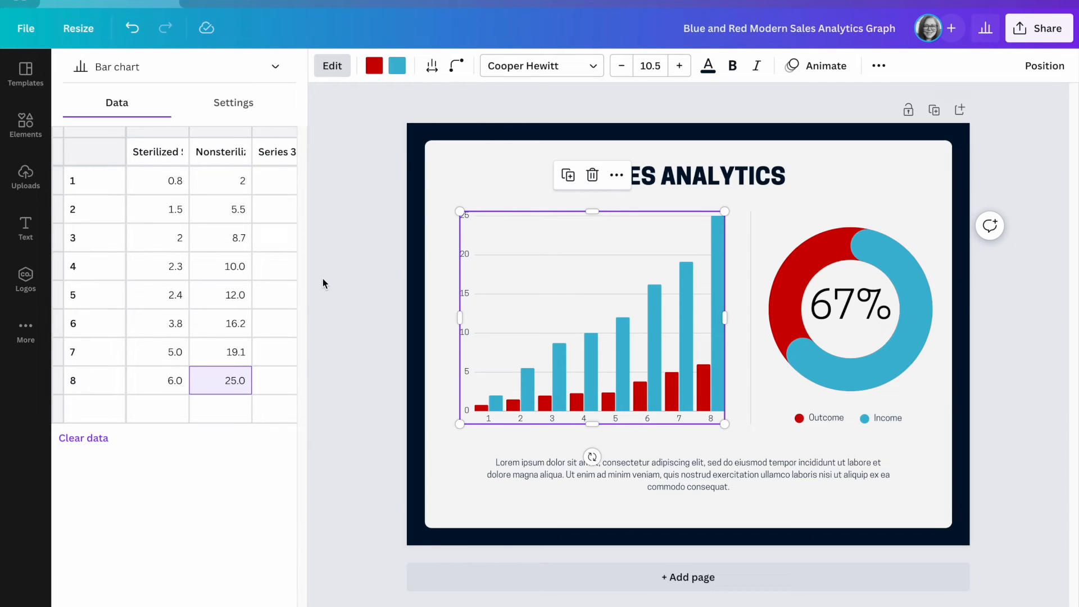
{"action": "left_click", "coordinate": [273, 153]}
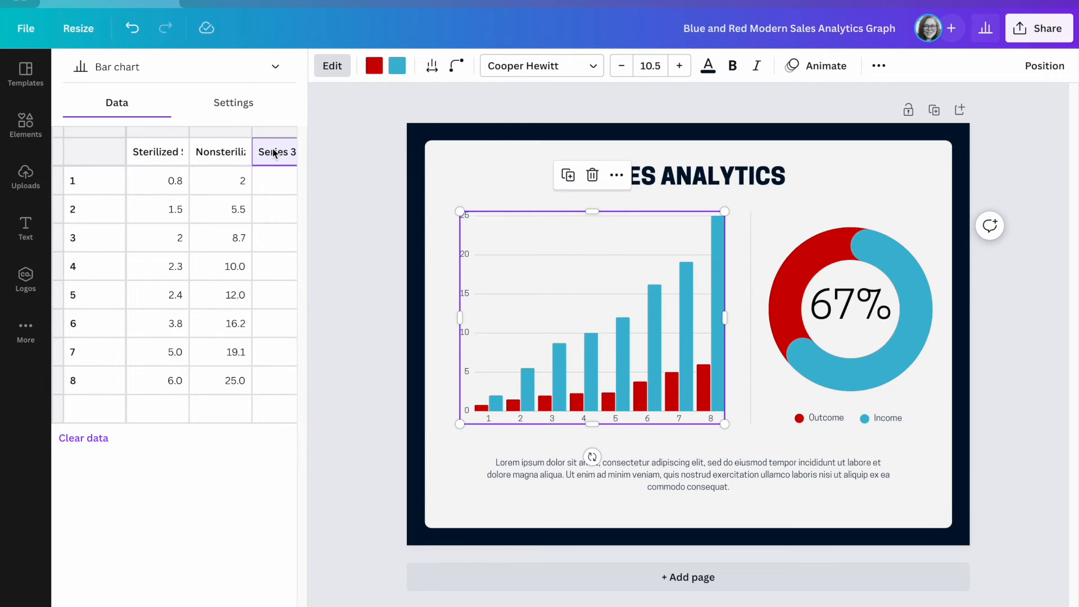
{"action": "scroll", "coordinate": [274, 153], "scroll_direction": "right", "scroll_amount": 2}
{"action": "scroll", "coordinate": [273, 167], "scroll_direction": "left", "scroll_amount": 2}
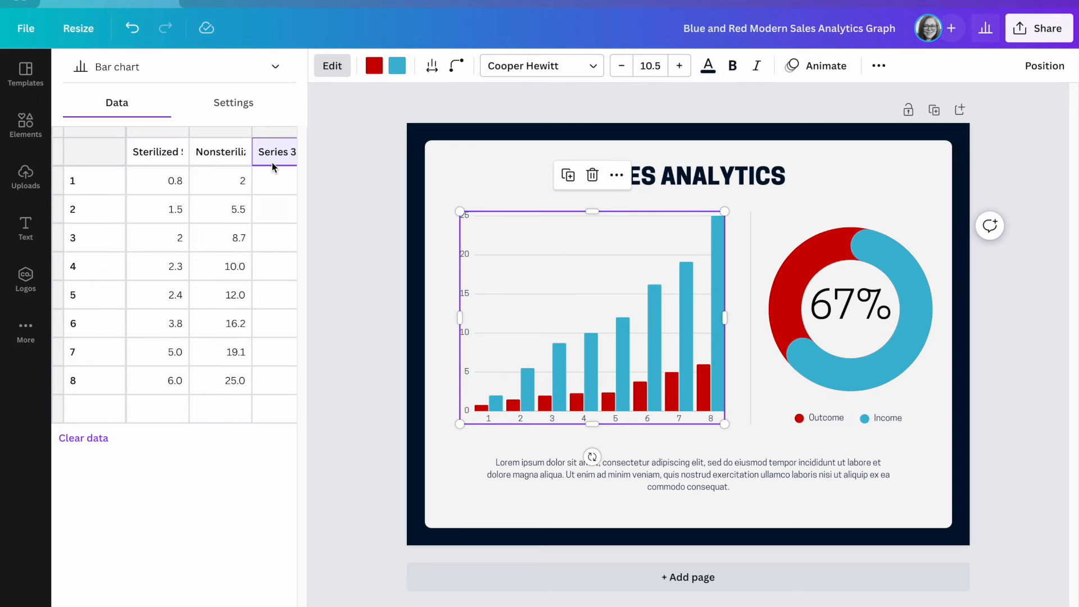